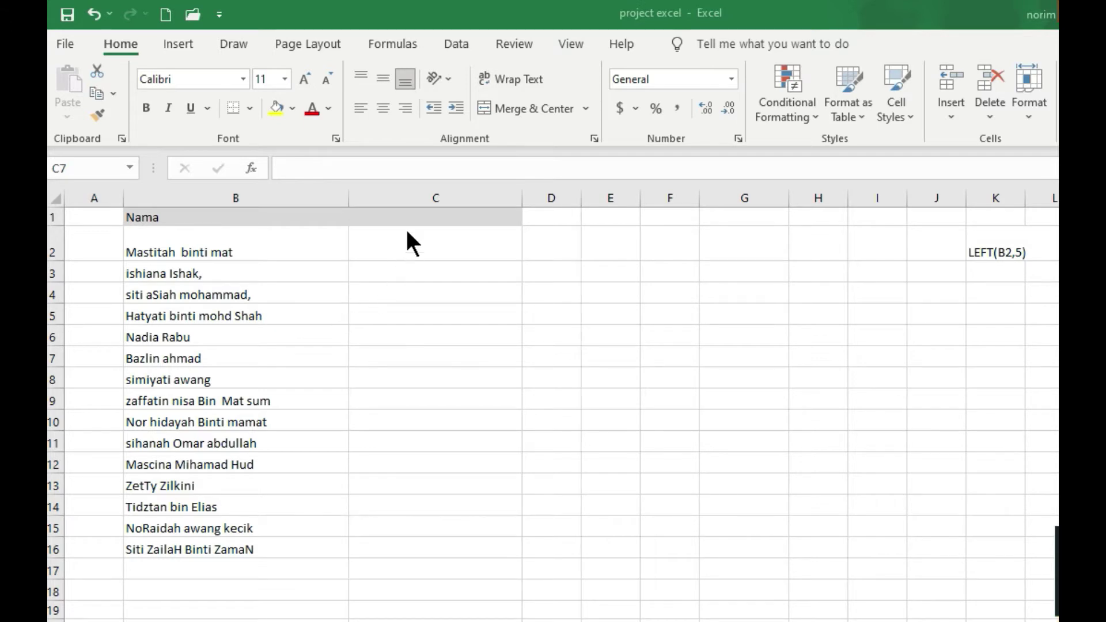
Narrow column B and enter =UPPER(B2) in C2.
left_click(466, 242)
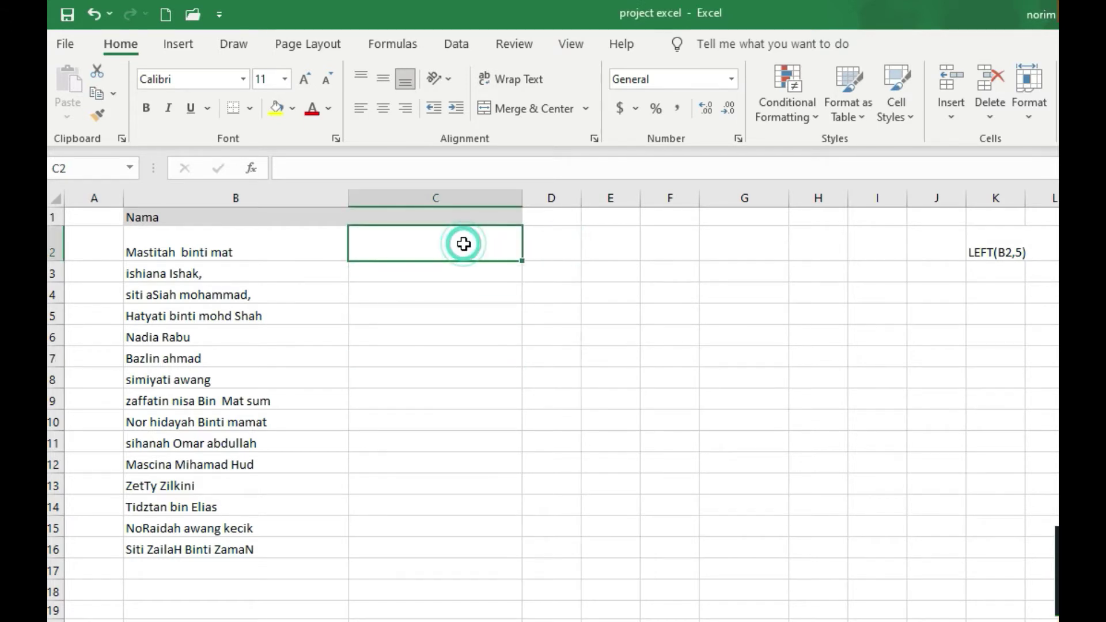
left_click_drag(349, 196, 300, 196)
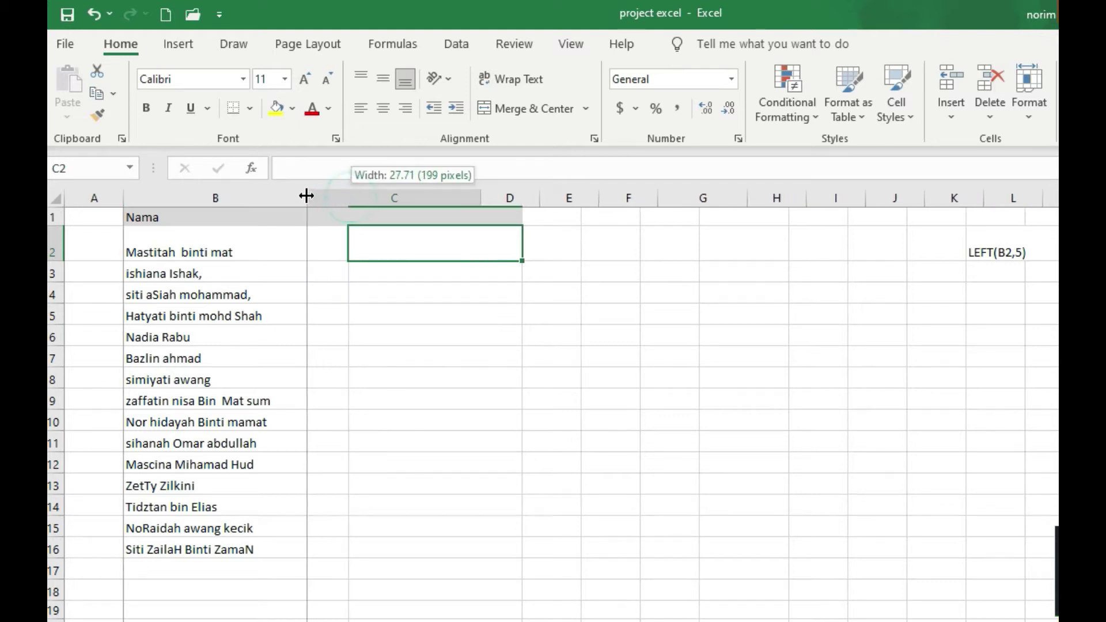
left_click_drag(410, 264, 355, 248)
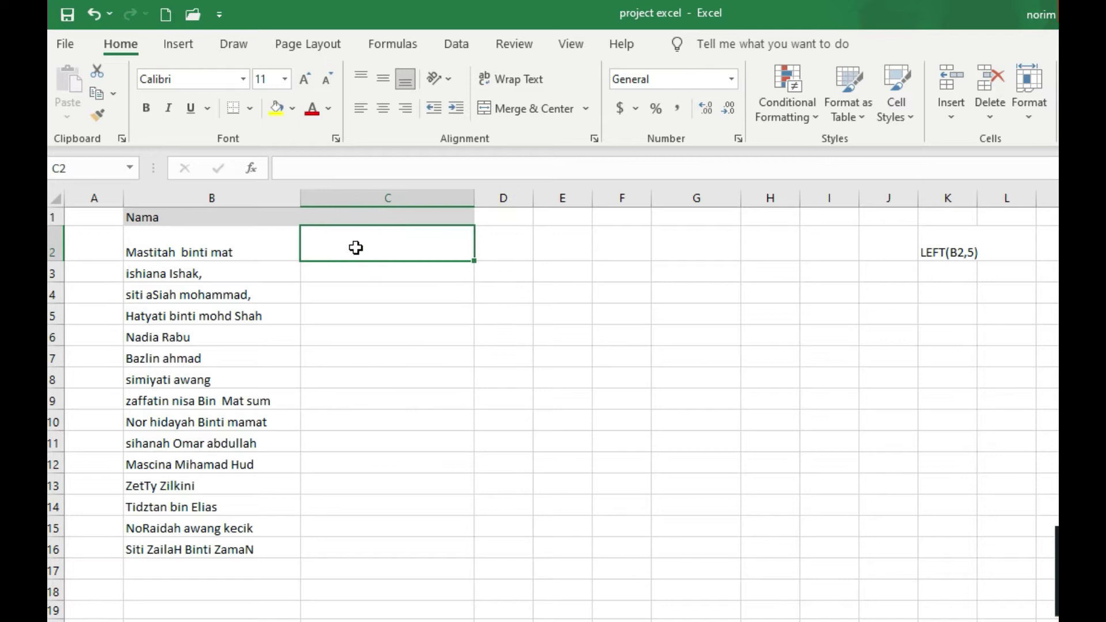
type("=")
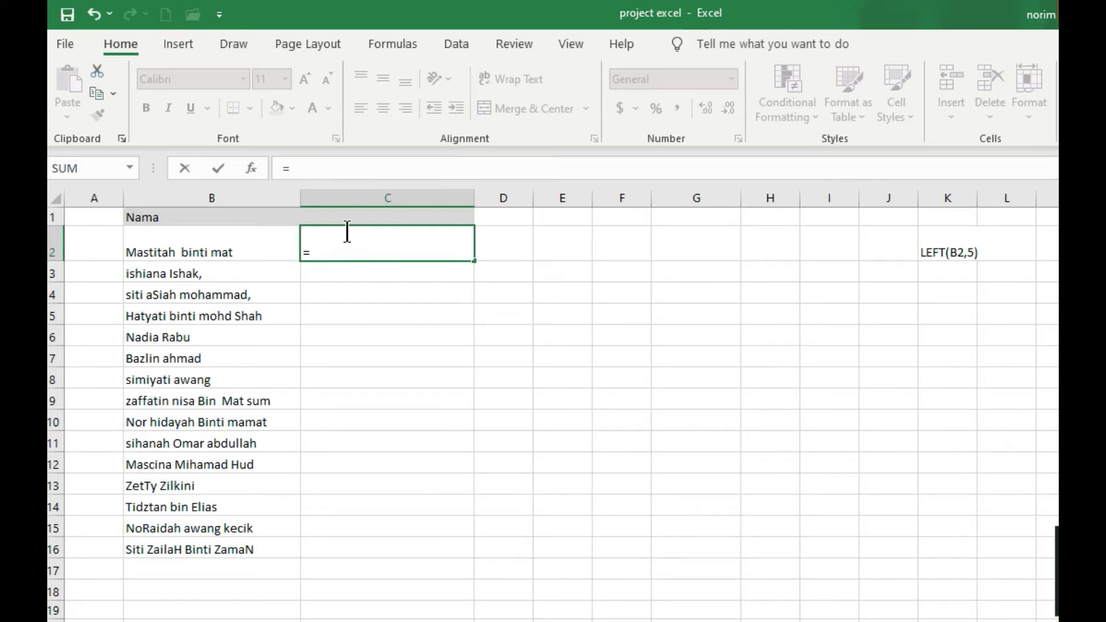
type("upper")
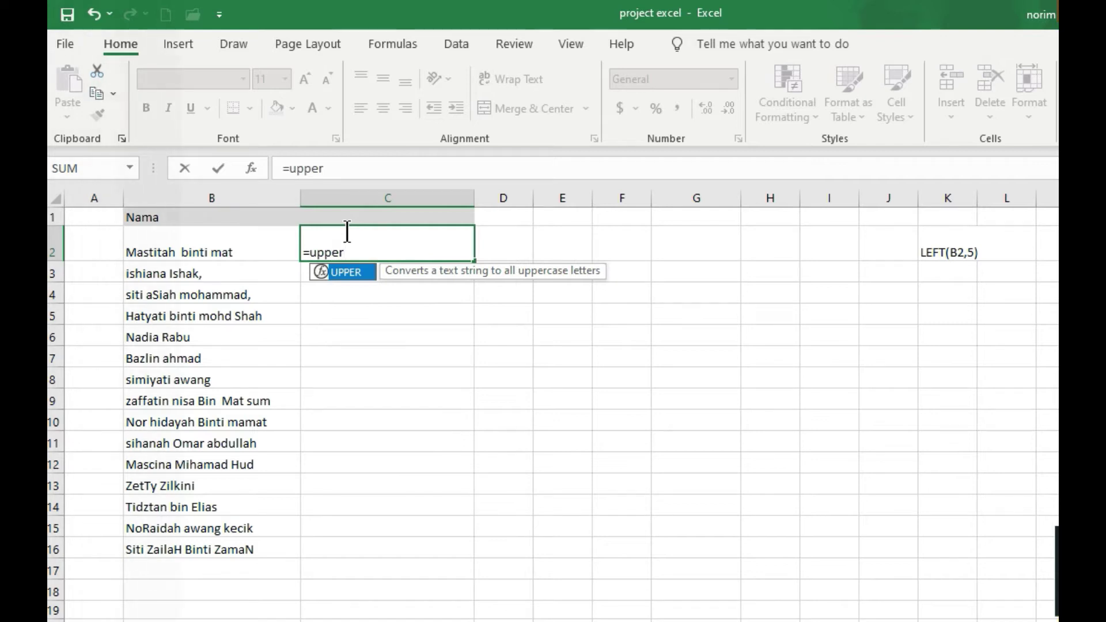
type("(")
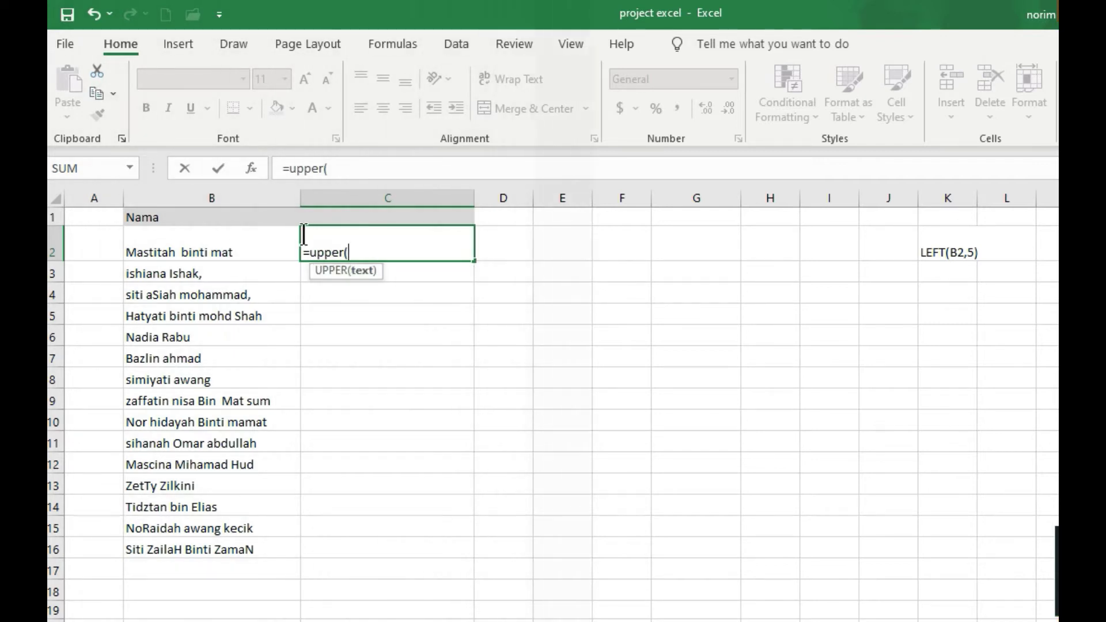
left_click(268, 245)
type(")")
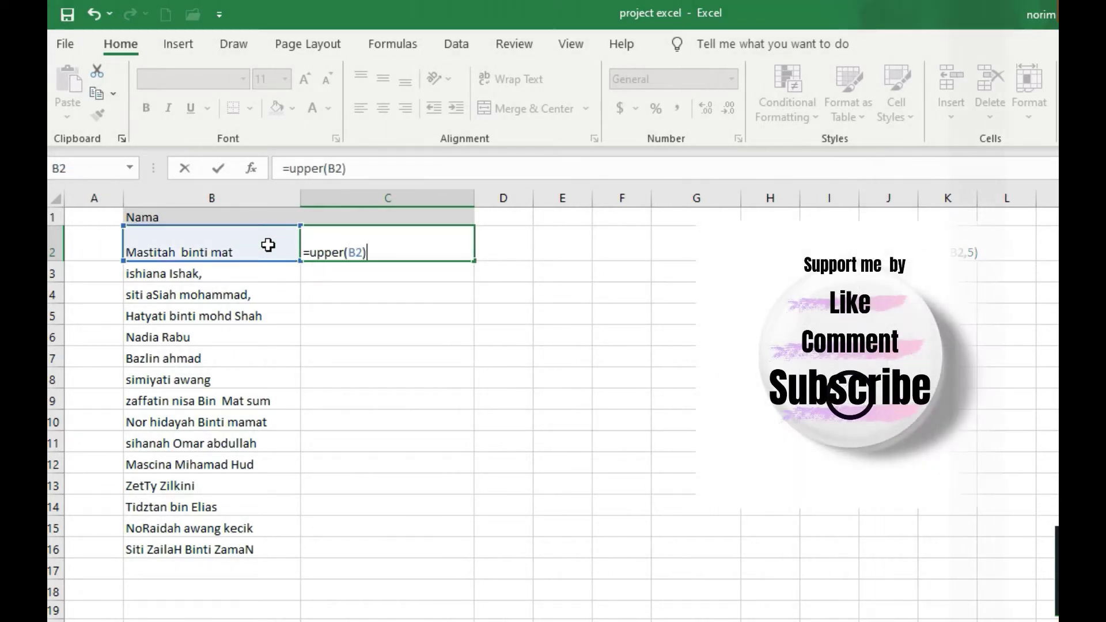
key("Return")
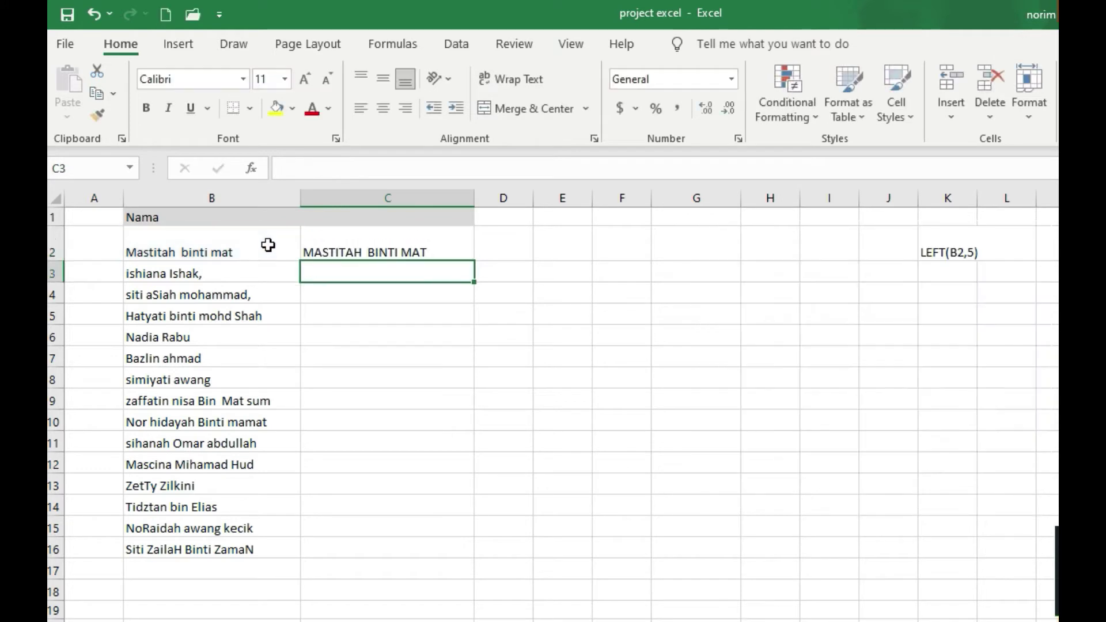
Fill the uppercase formula down to C16 and widen column D.
left_click(459, 241)
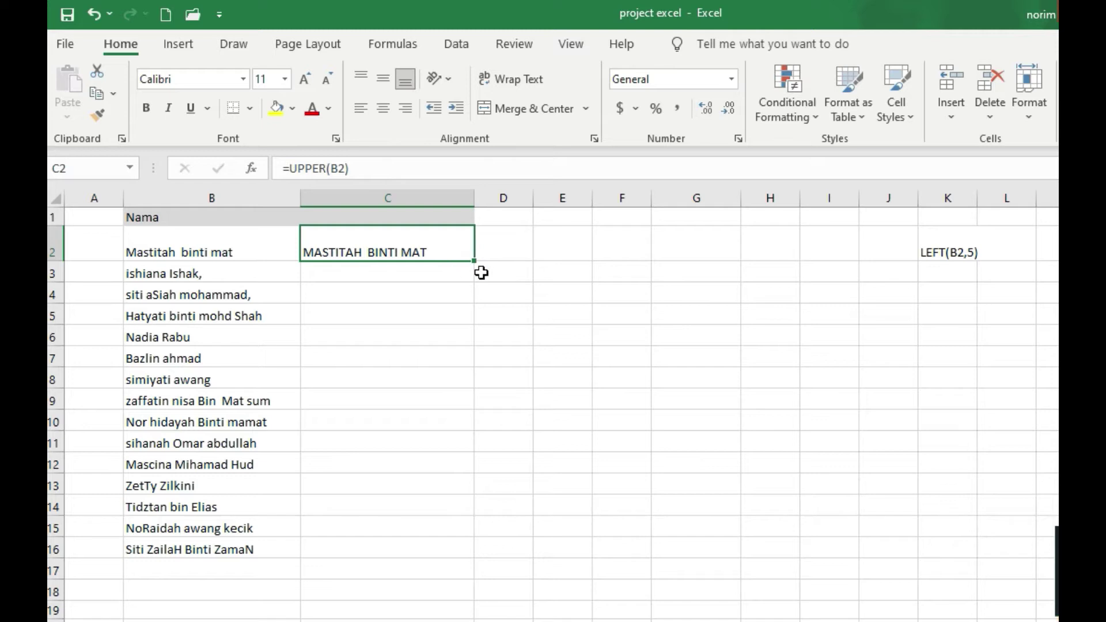
left_click_drag(474, 262, 459, 558)
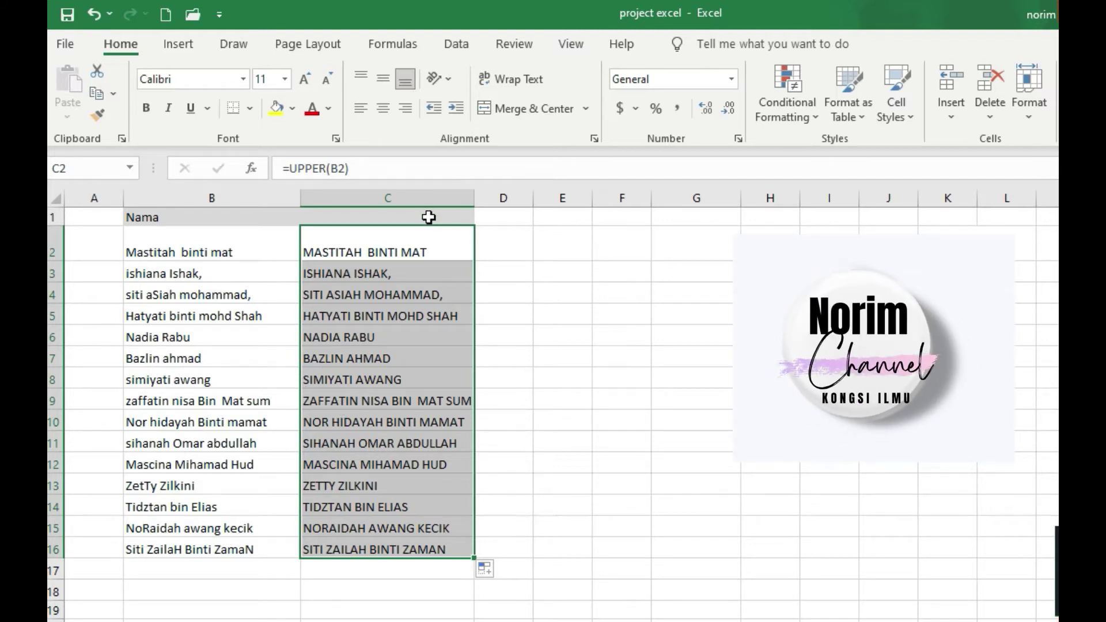
left_click(429, 217)
left_click_drag(533, 205, 607, 212)
Enter =LOWER(B2) in D2.
left_click(528, 248)
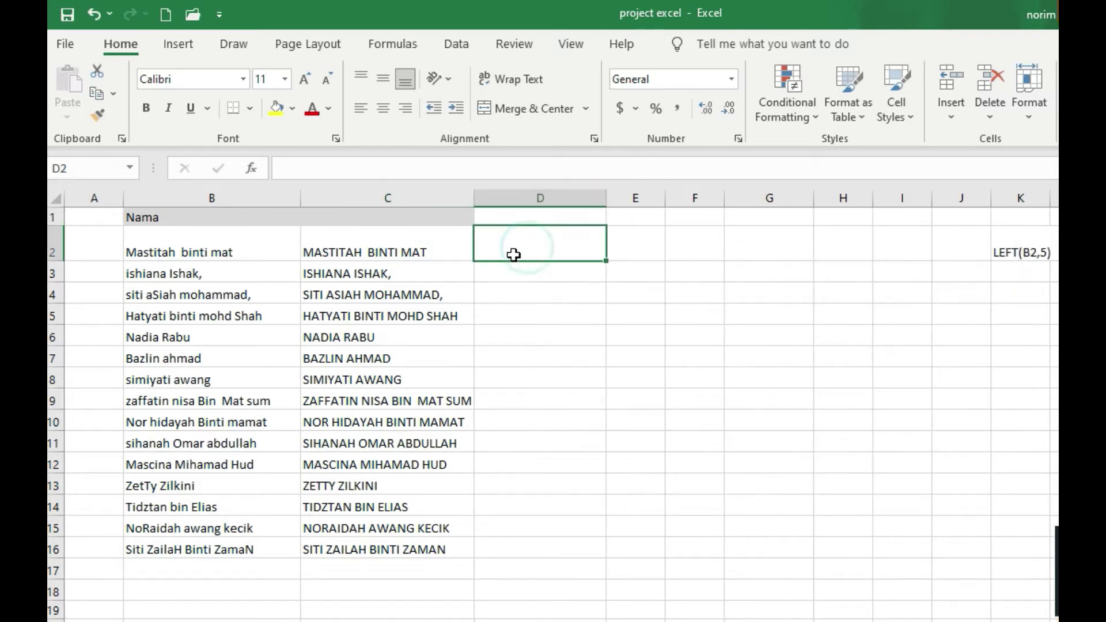
type("=lower(")
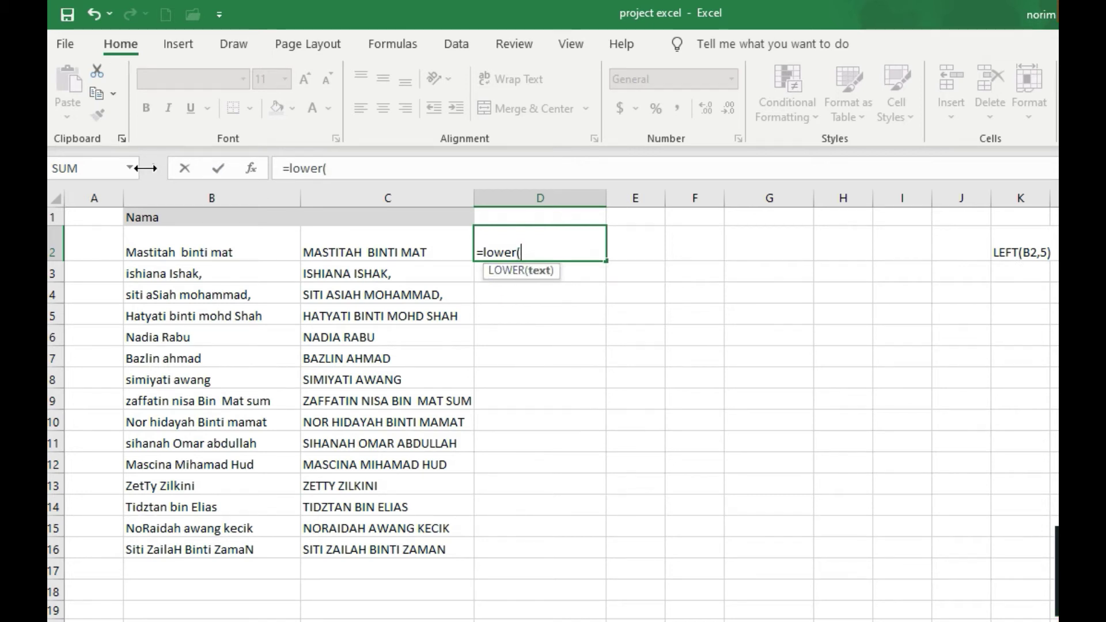
left_click(223, 247)
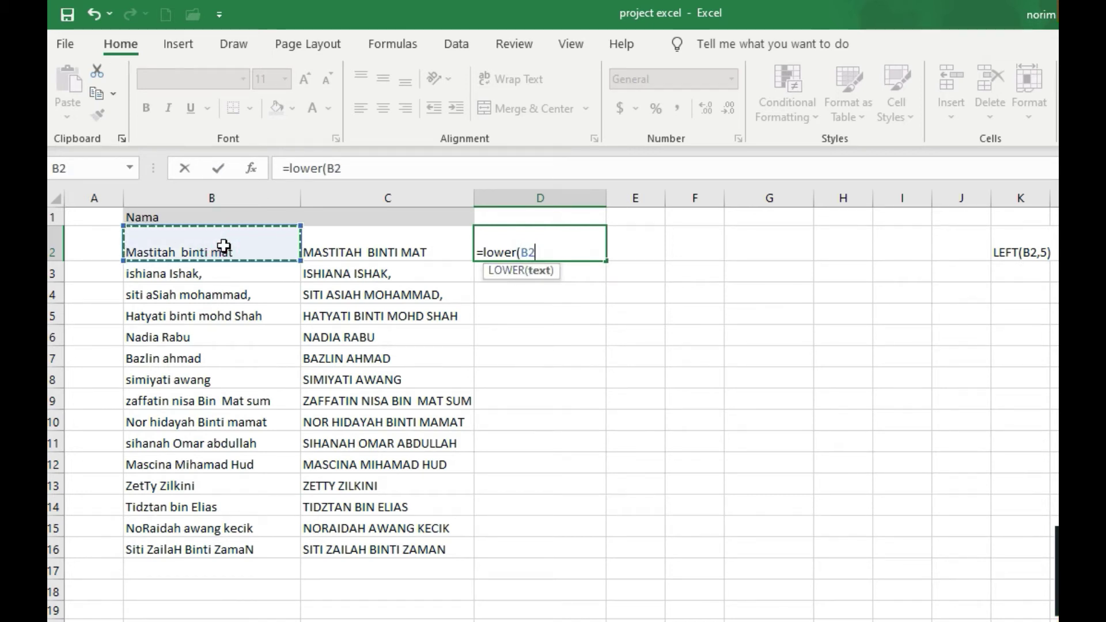
type(")")
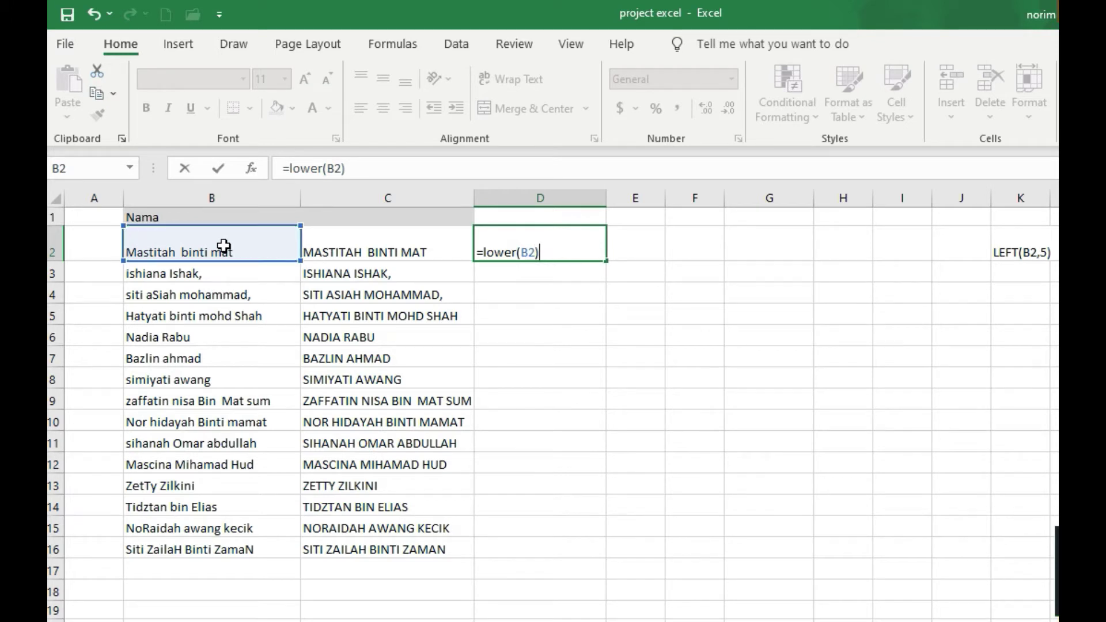
key("Return")
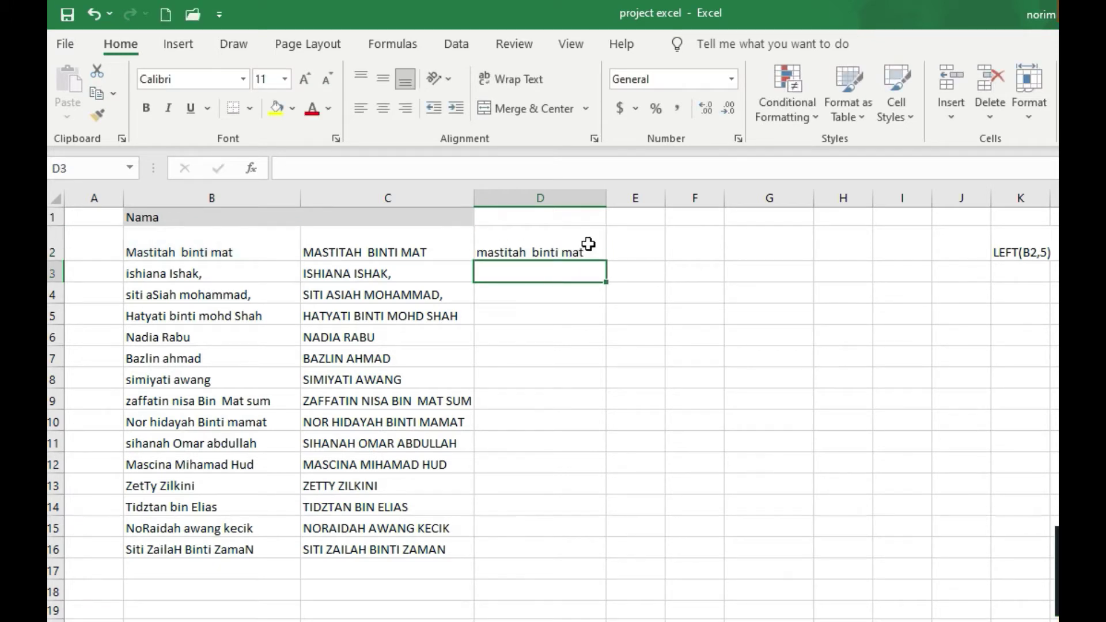
Fill the lowercase formula down to D16 and widen column E.
left_click(587, 241)
left_click_drag(606, 262, 611, 557)
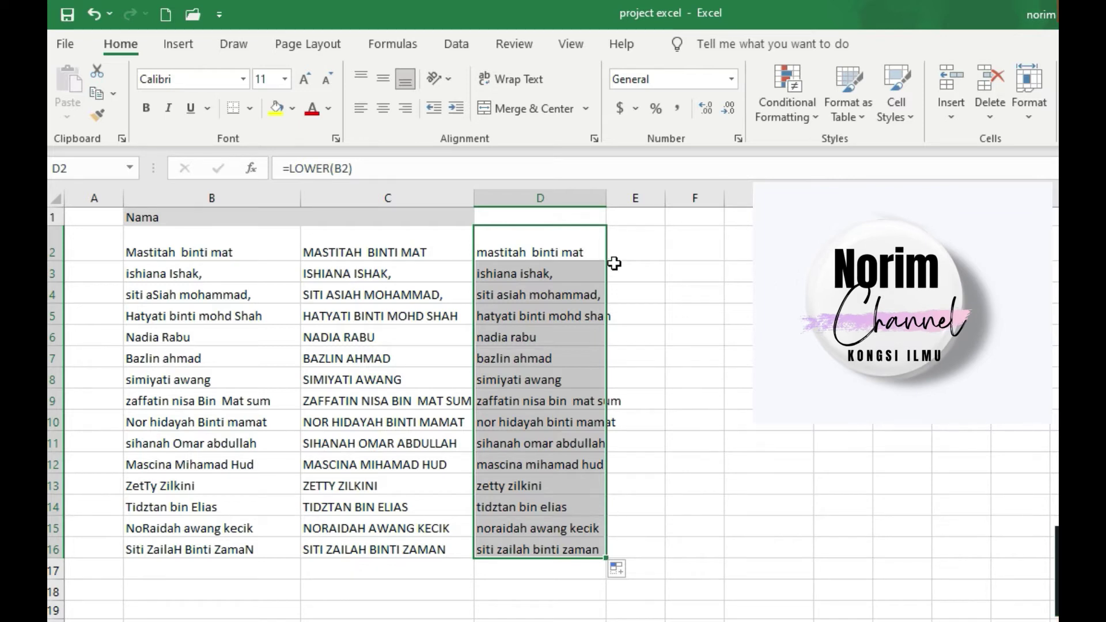
left_click(641, 242)
left_click_drag(666, 198, 680, 198)
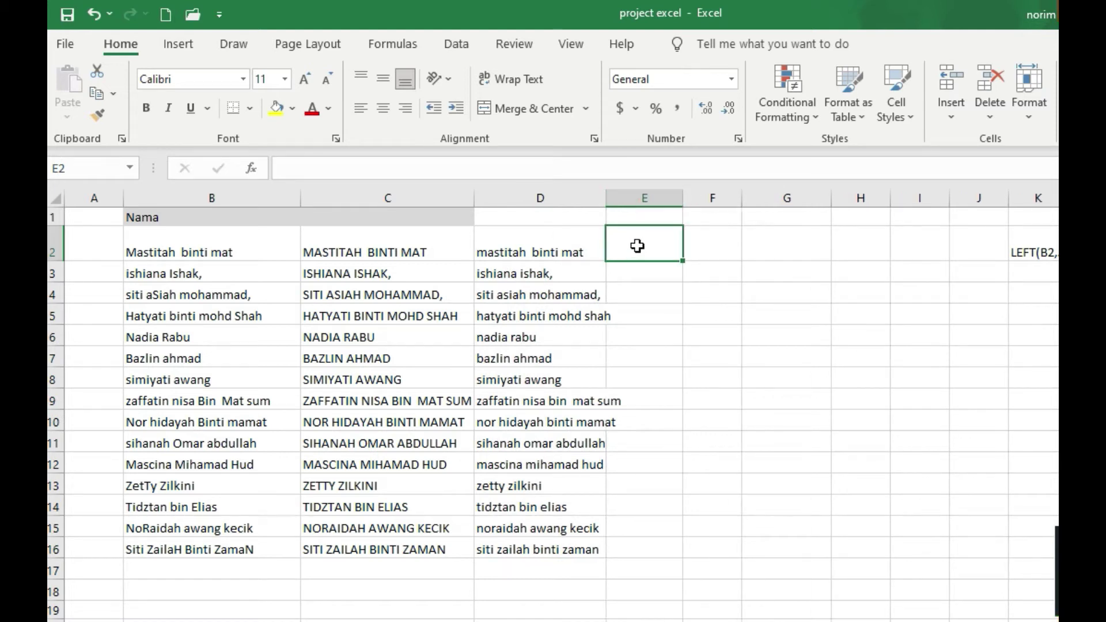
Enter =PROPER(B2) in E2 and fill it down to E16.
type("=")
type("P")
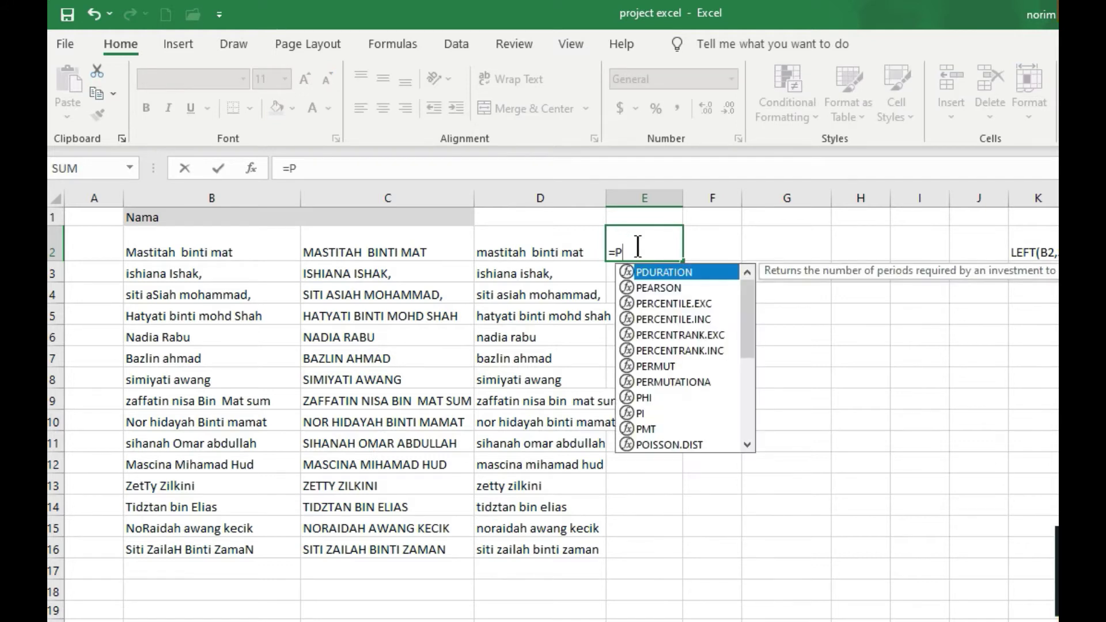
type("rop")
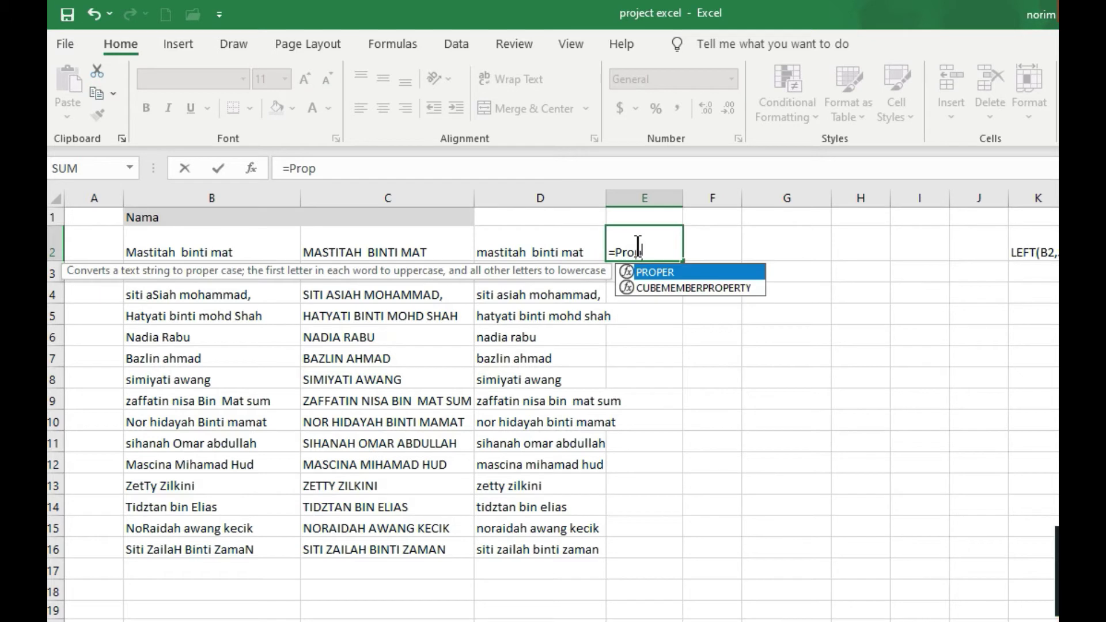
type("er(")
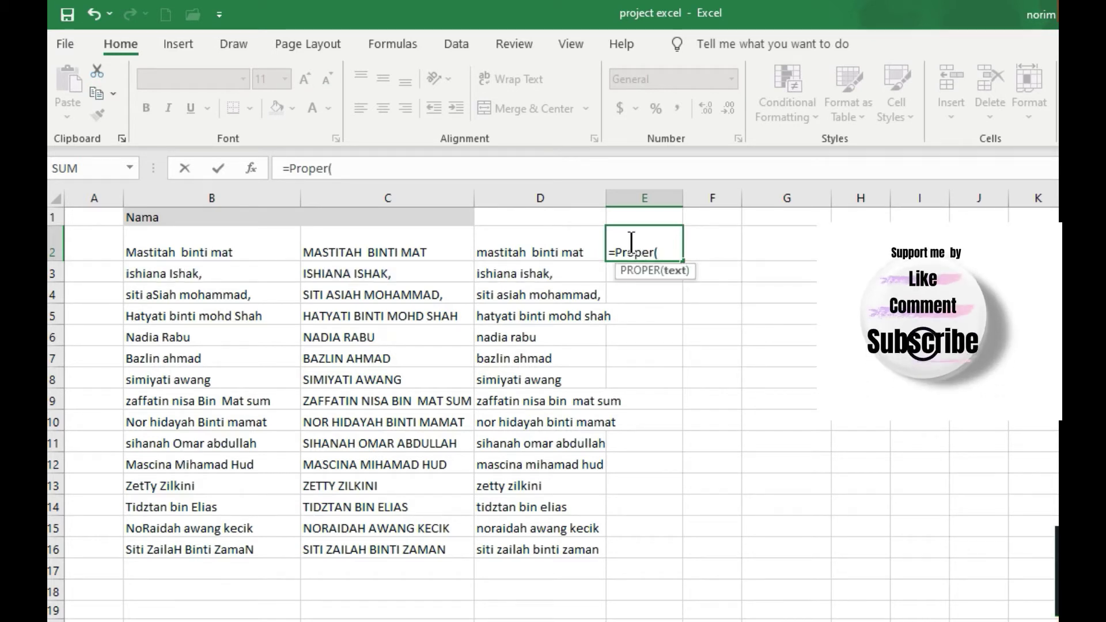
left_click(246, 238)
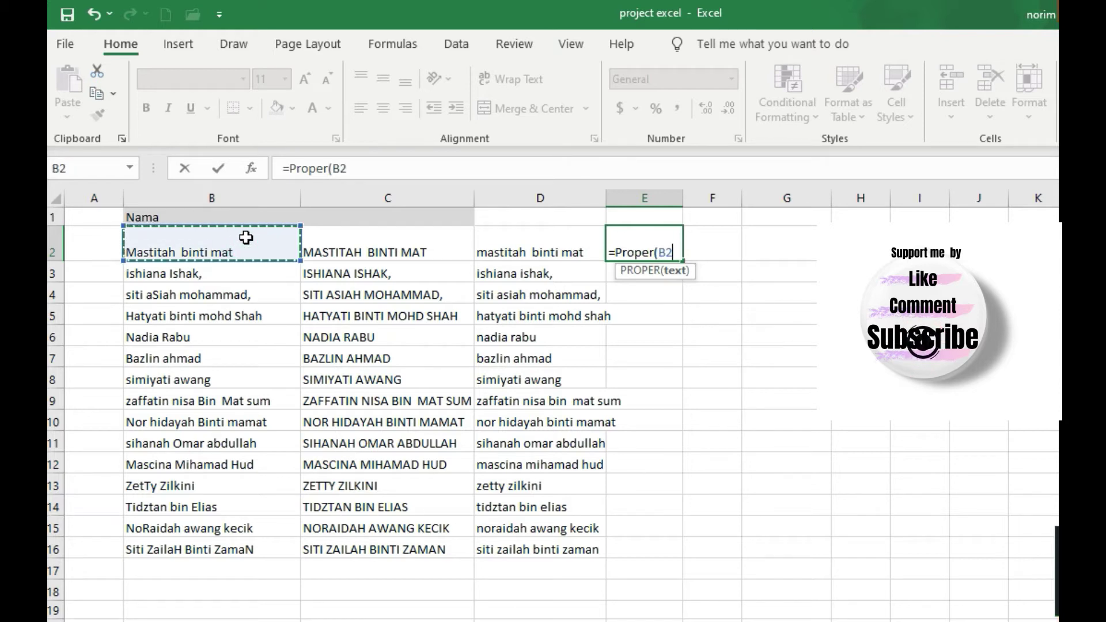
type(")")
key("Return")
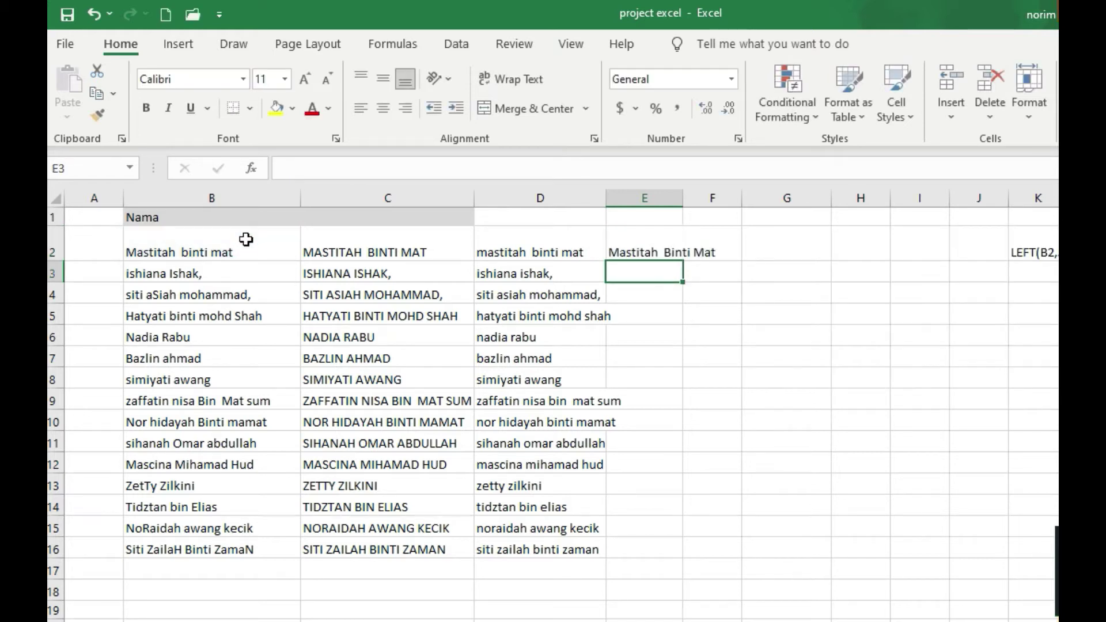
left_click_drag(683, 198, 732, 197)
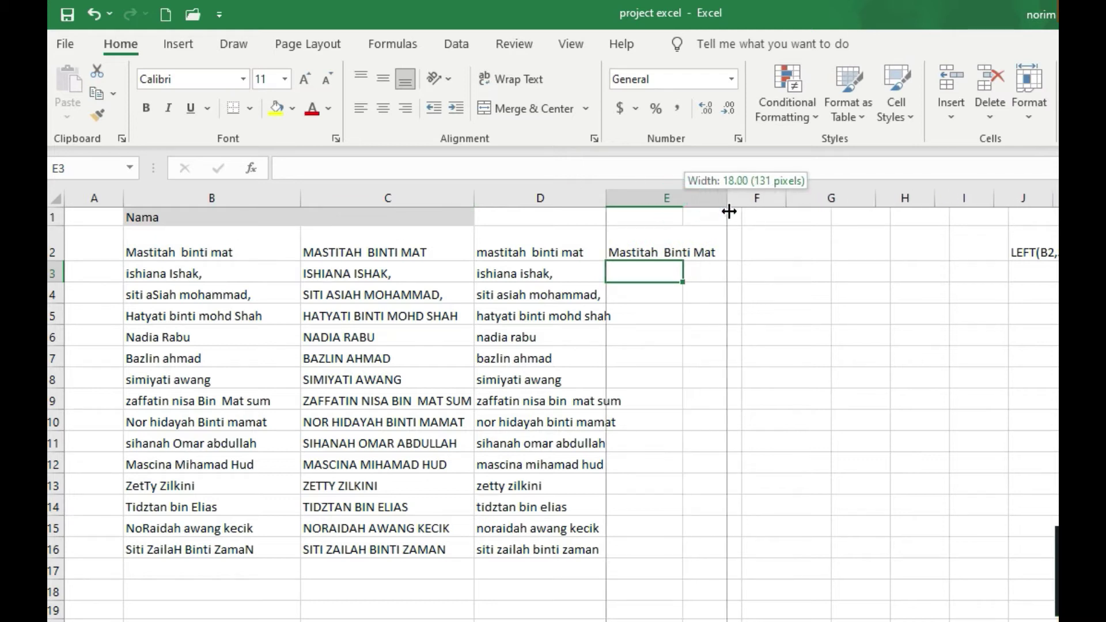
left_click(702, 246)
left_click_drag(733, 261, 743, 554)
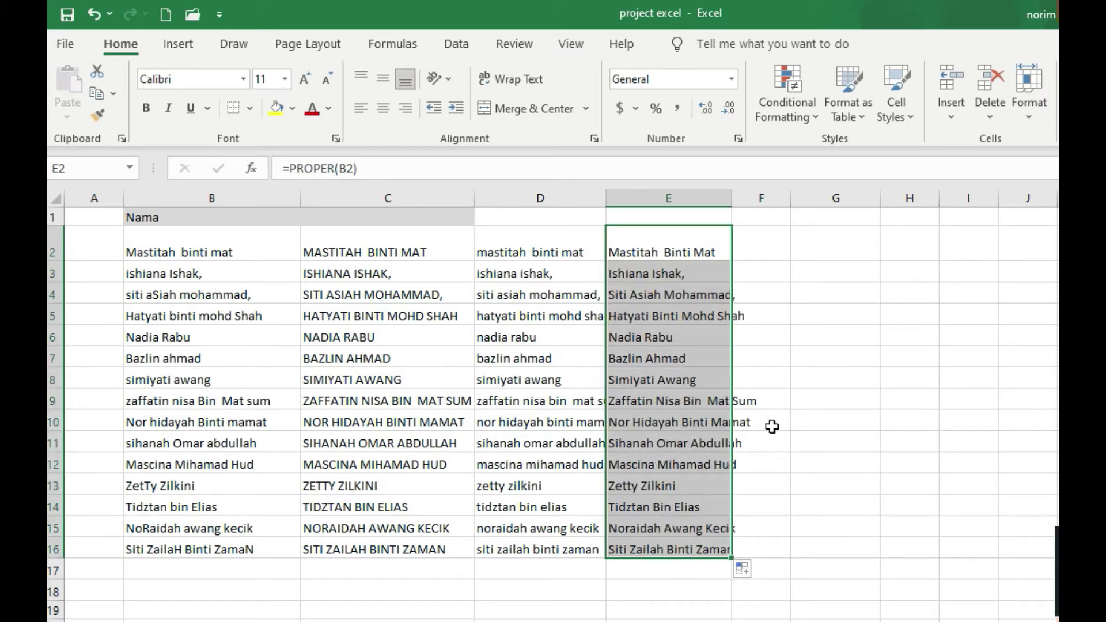
Widen columns E, D and C so all the names fit.
left_click_drag(732, 202, 772, 212)
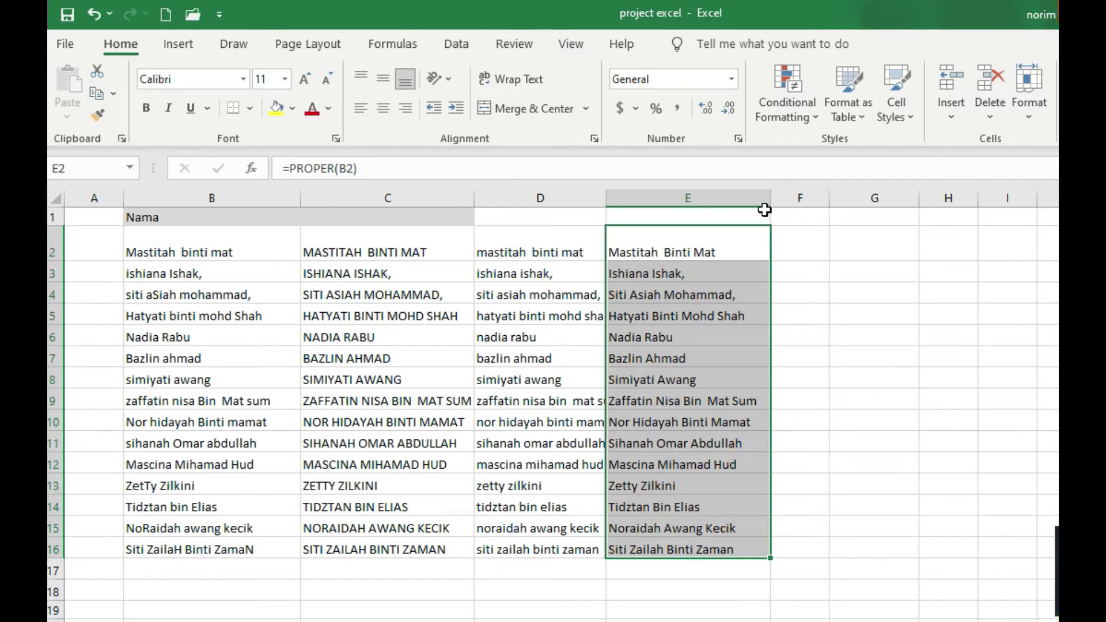
left_click_drag(606, 200, 651, 202)
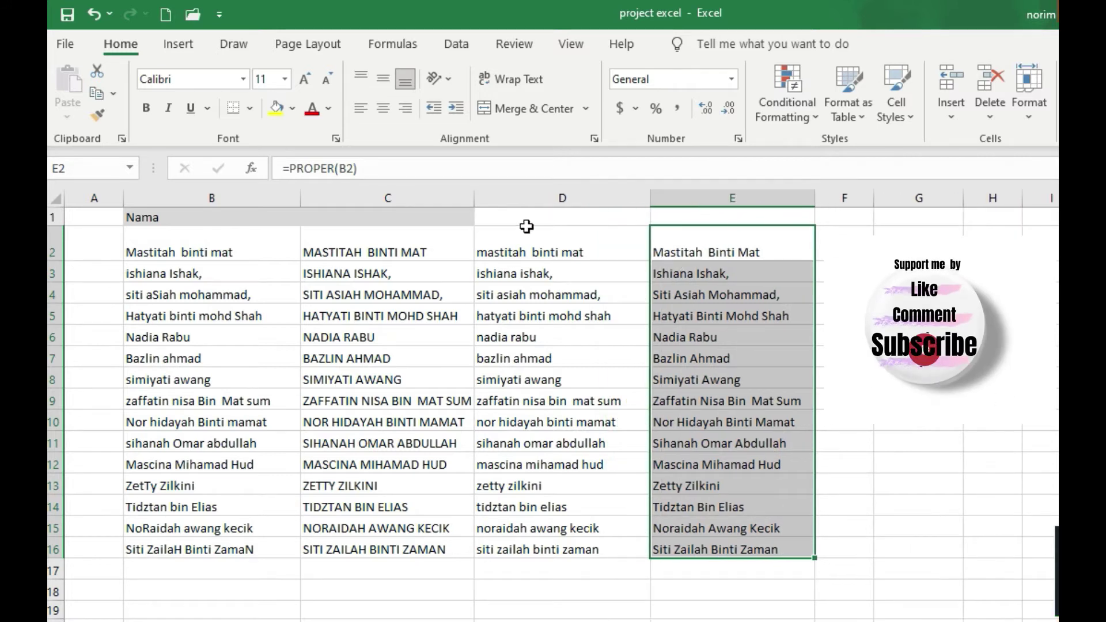
left_click_drag(475, 202, 504, 201)
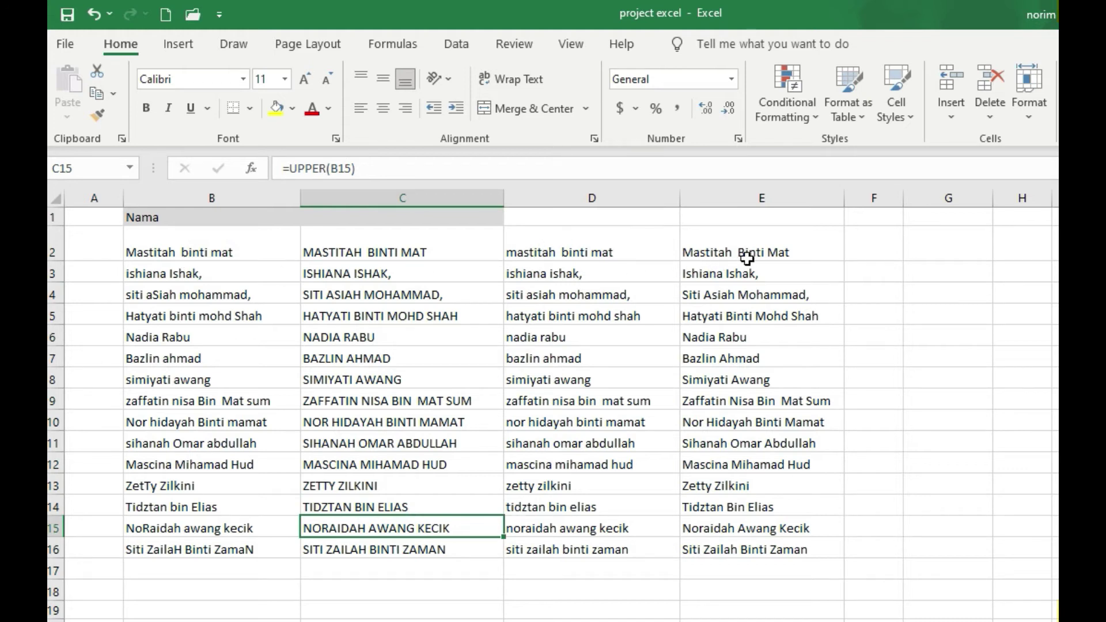
Select the proper-case results in E2:E16 and copy them.
left_click_drag(748, 259, 766, 551)
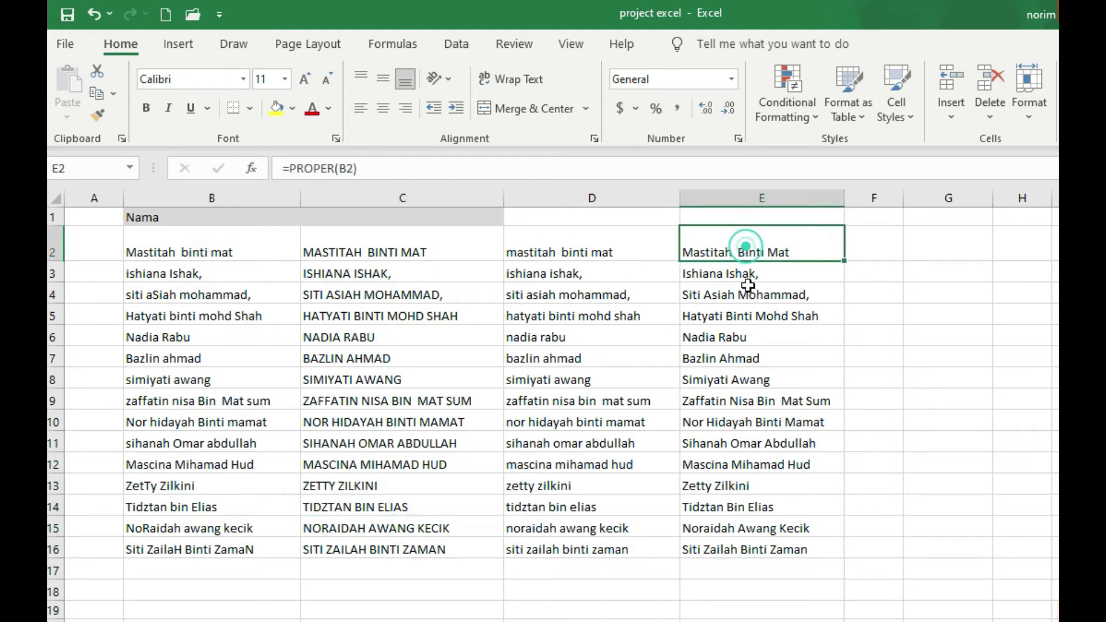
left_click(730, 466)
left_click_drag(736, 230, 761, 559)
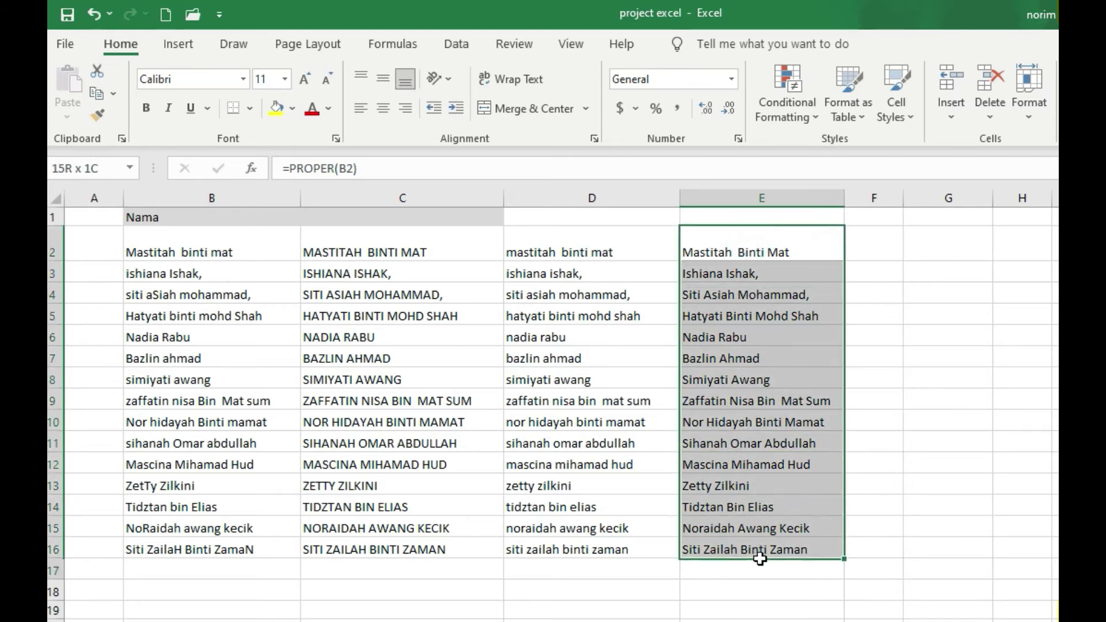
left_click(775, 505)
left_click_drag(729, 236, 746, 550)
right_click(748, 505)
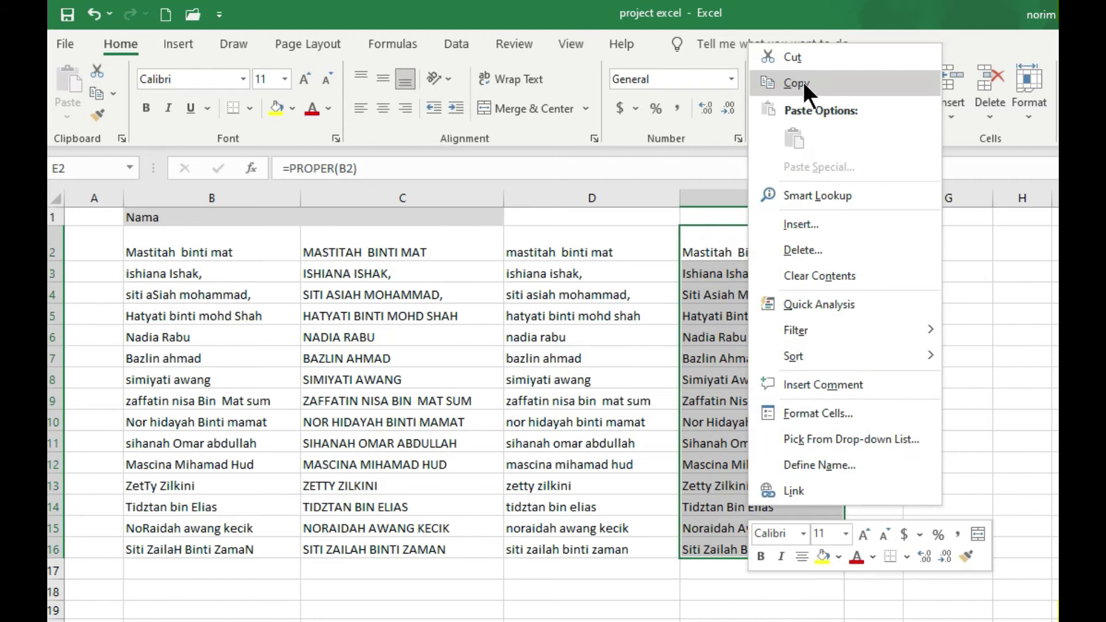
left_click(795, 83)
Paste the proper-case formulas into F2 and widen column F to fit.
left_click(890, 245)
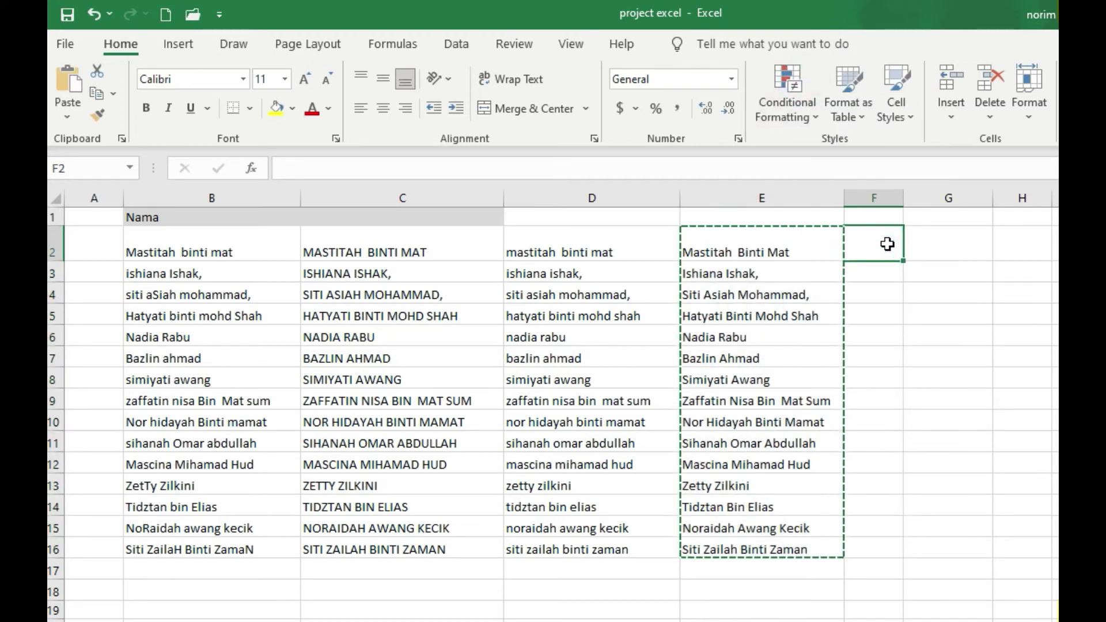
key("ctrl+v")
left_click_drag(904, 198, 970, 197)
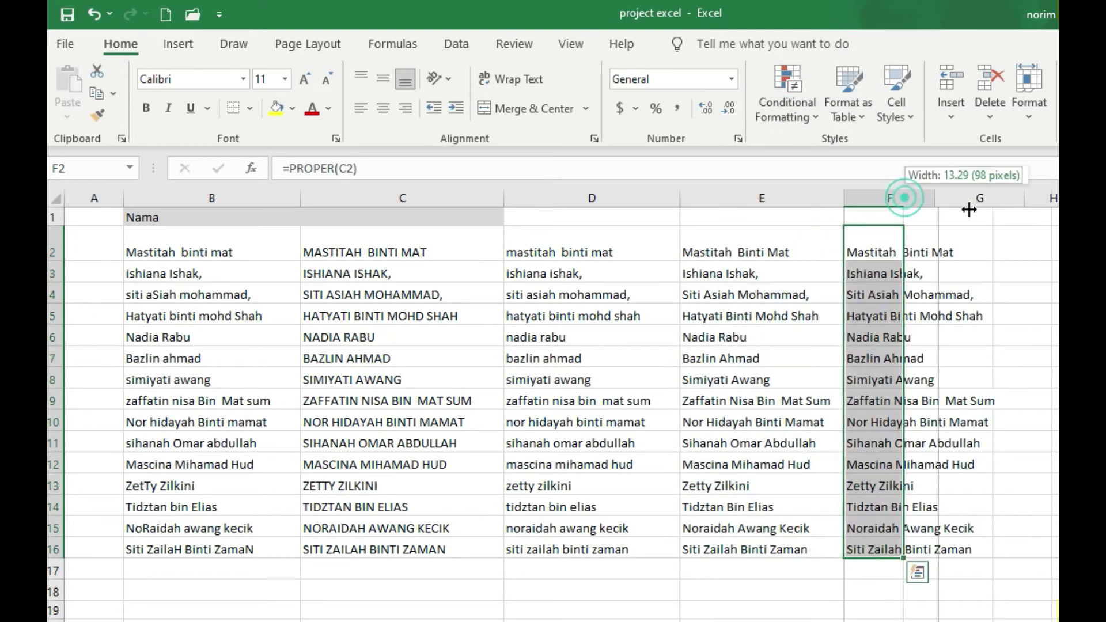
left_click(889, 252)
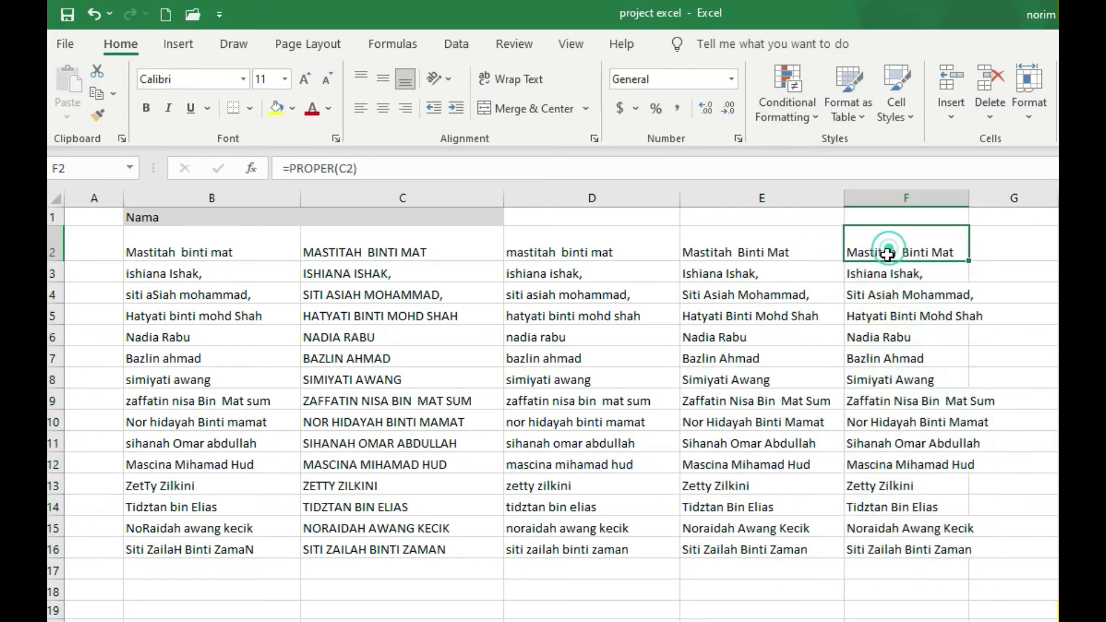
left_click(165, 251)
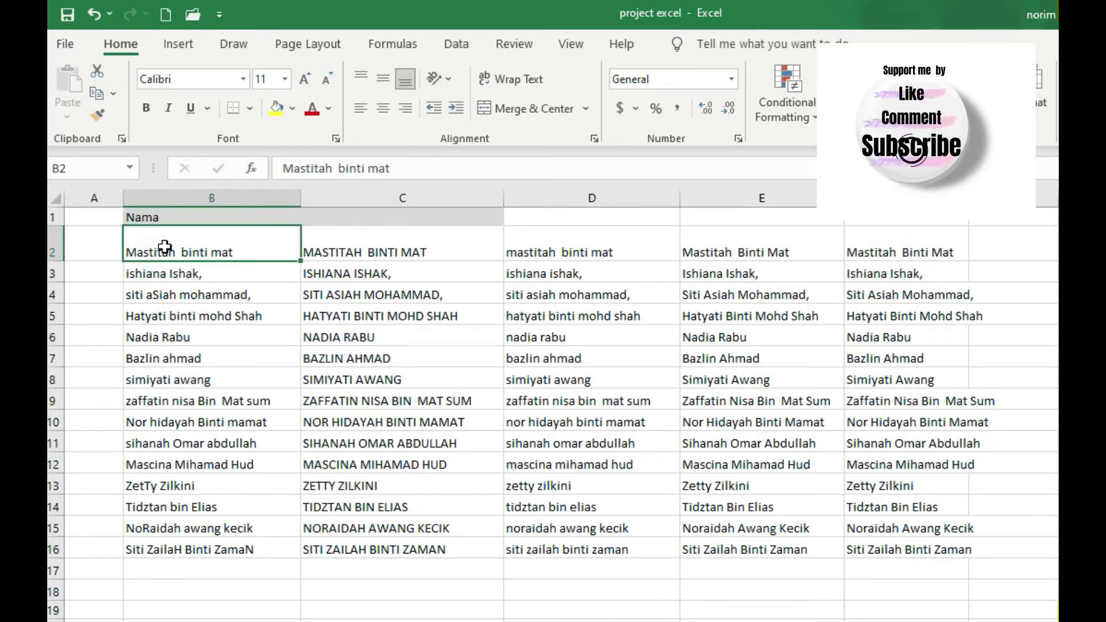
Delete the names in B2 and B3 and give F2 a yellow fill.
key("Delete")
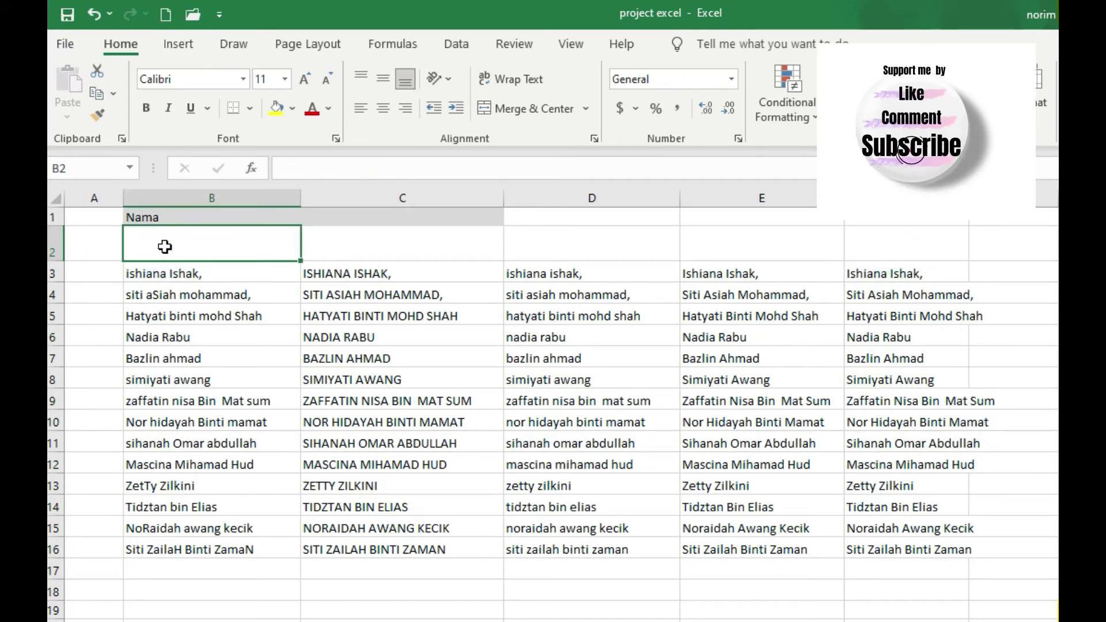
left_click(902, 245)
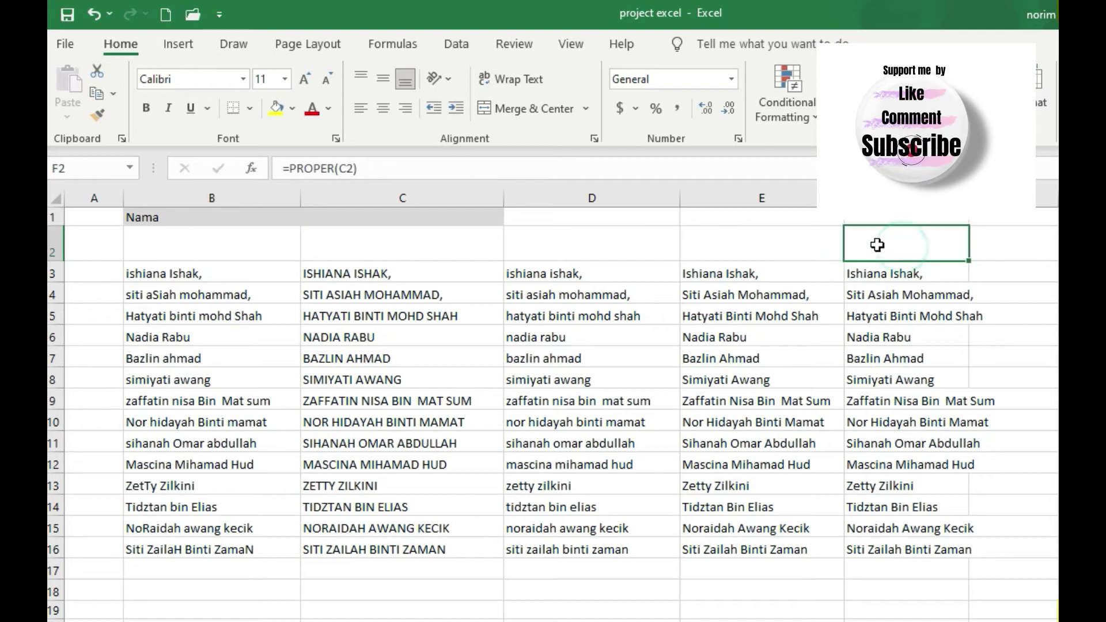
left_click(274, 107)
key("Down")
key("Down")
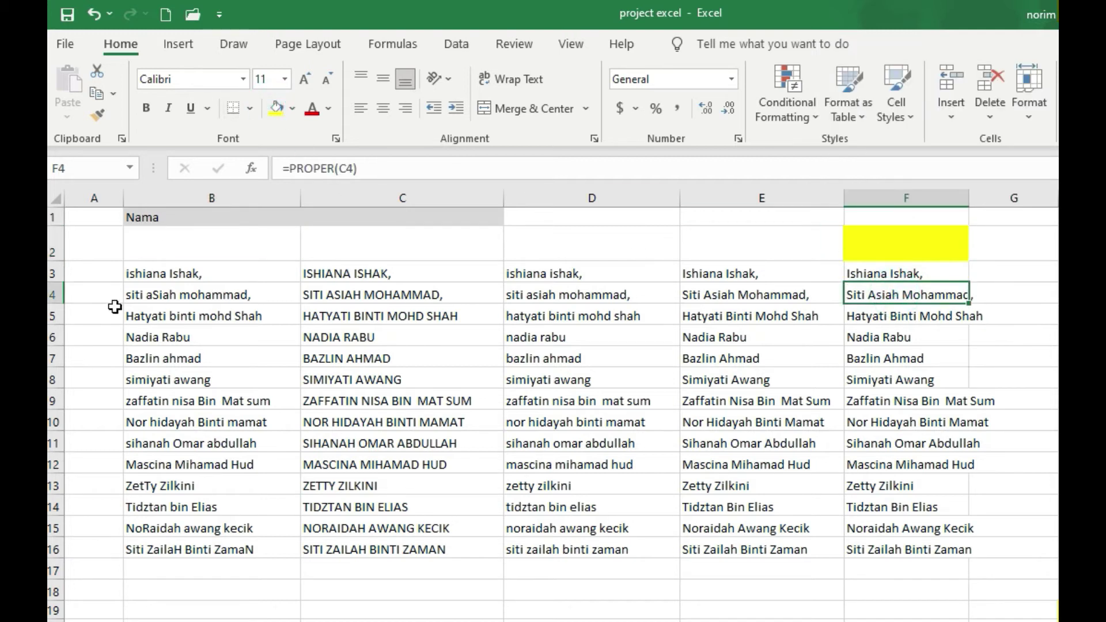
left_click(183, 272)
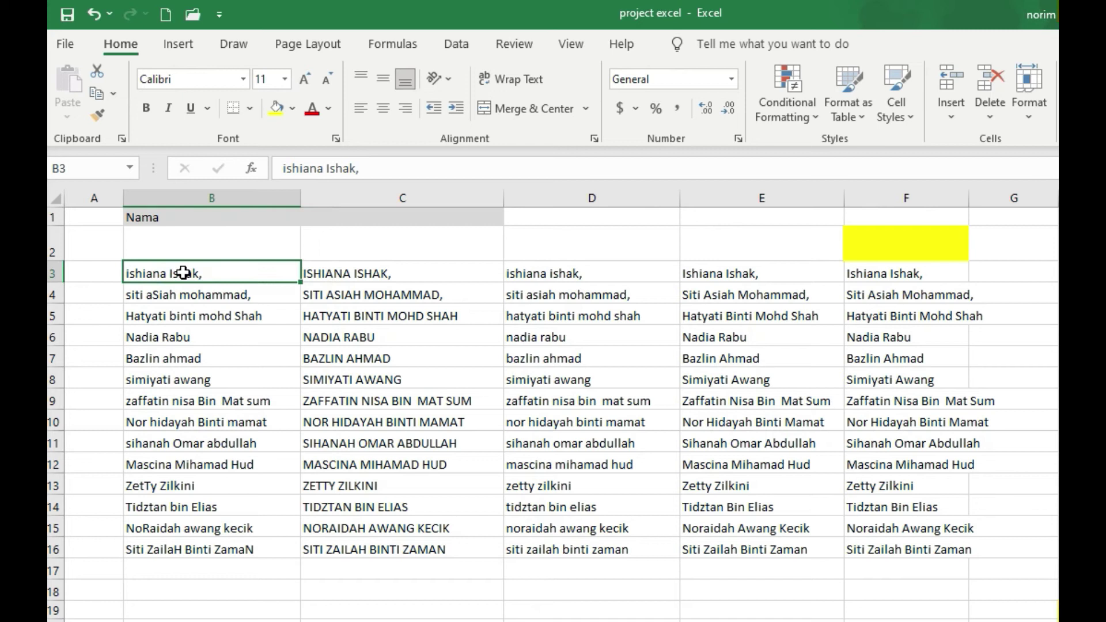
key("Delete")
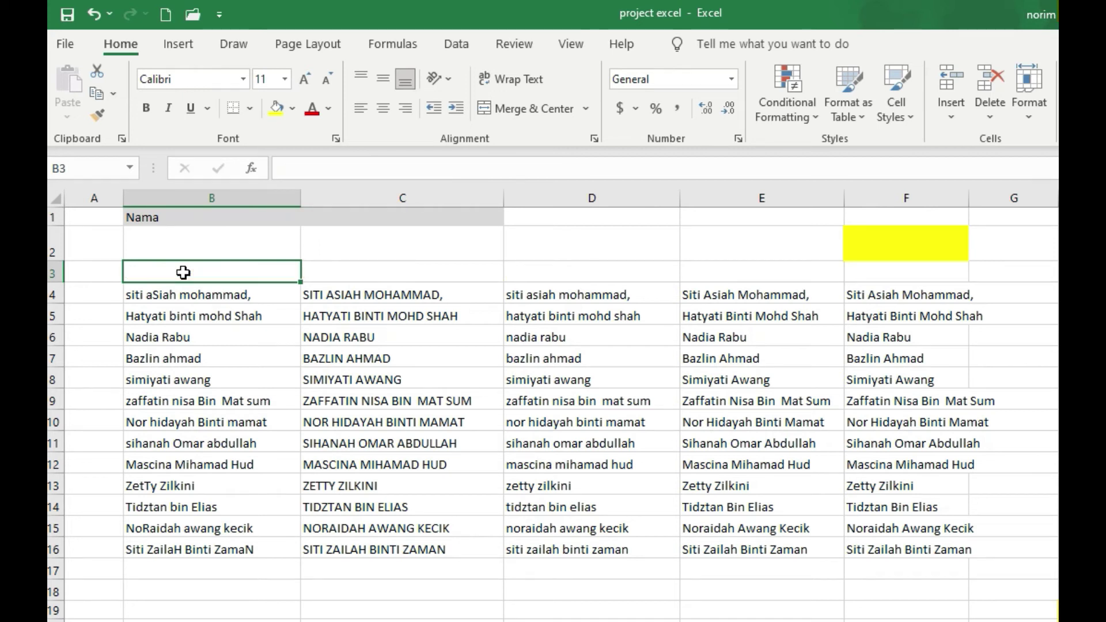
Undo the B3 deletion, the yellow fill on F2, and the B2 deletion.
left_click(93, 17)
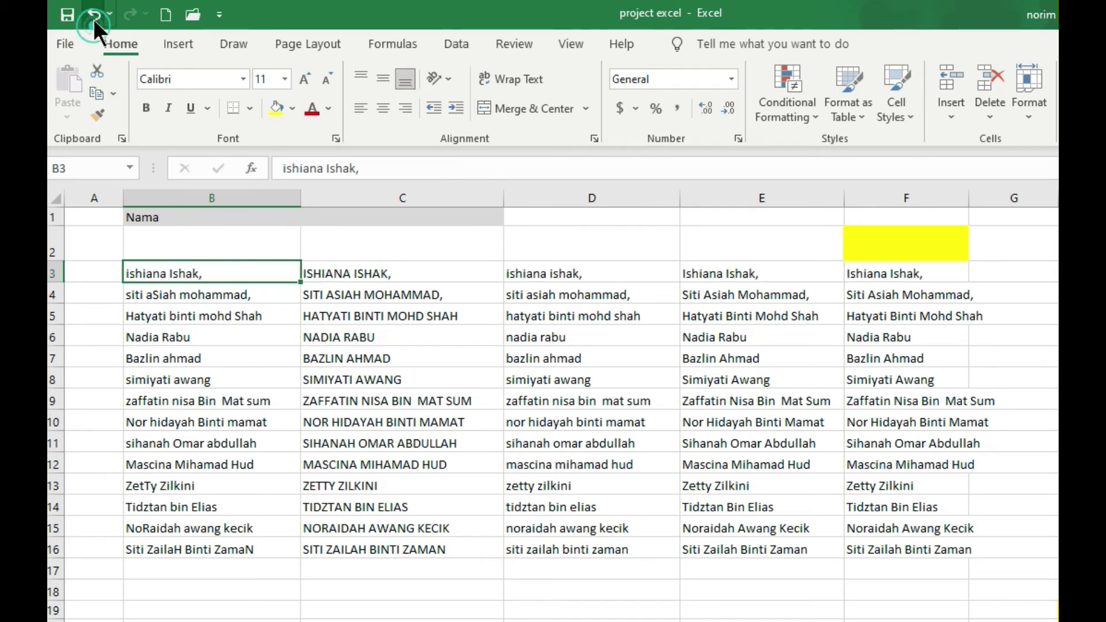
left_click(95, 14)
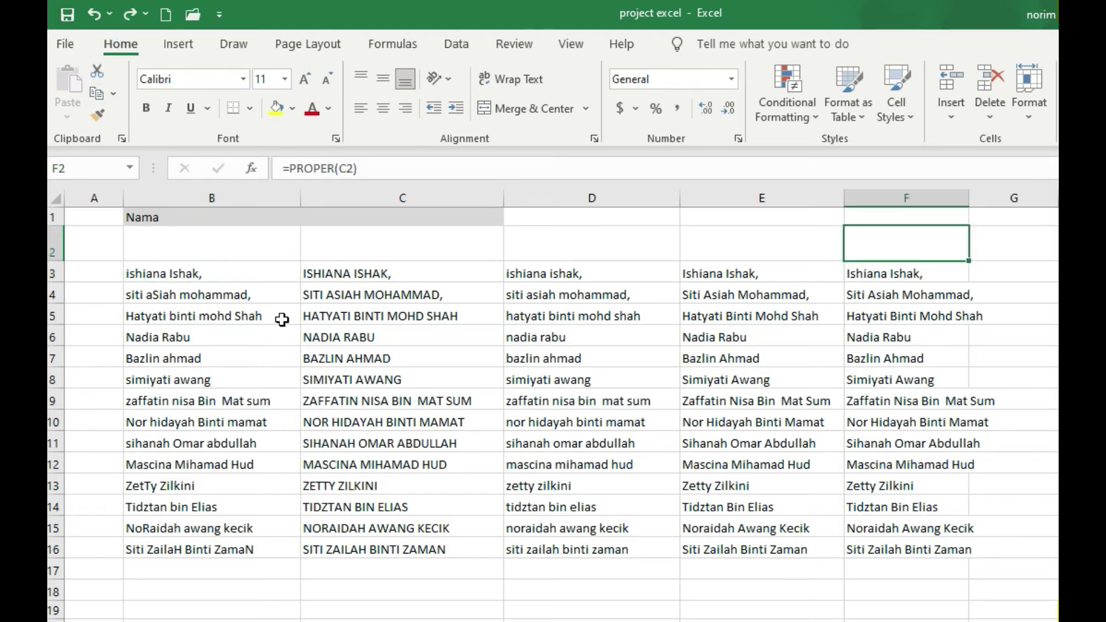
left_click(93, 14)
left_click(289, 348)
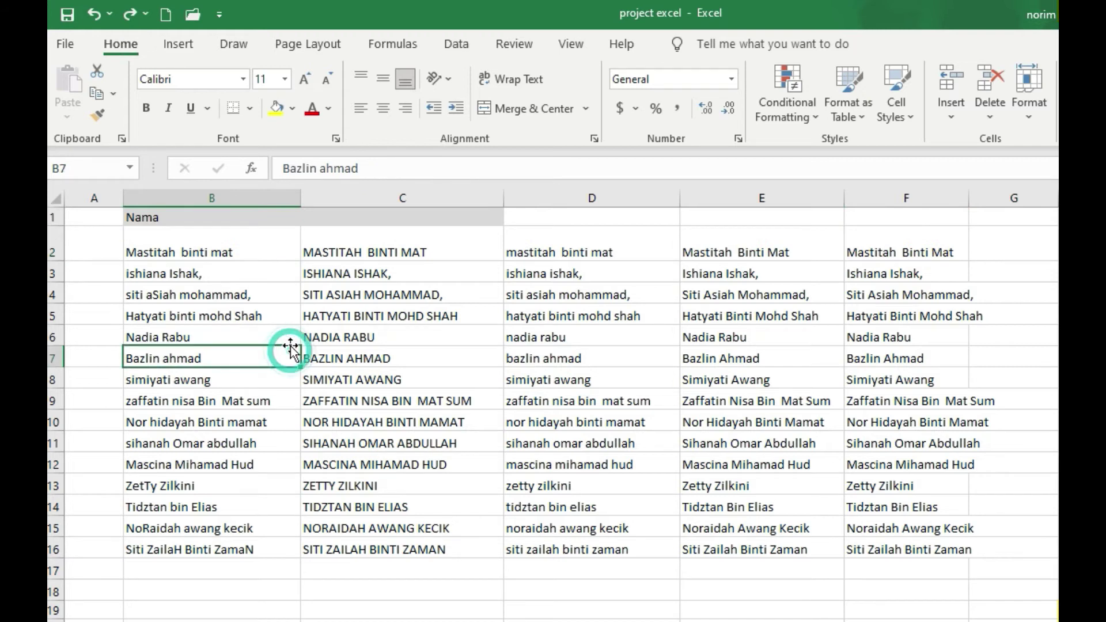
Select F2:F16 and C2:E16 to review the formula columns.
left_click_drag(914, 246, 957, 551)
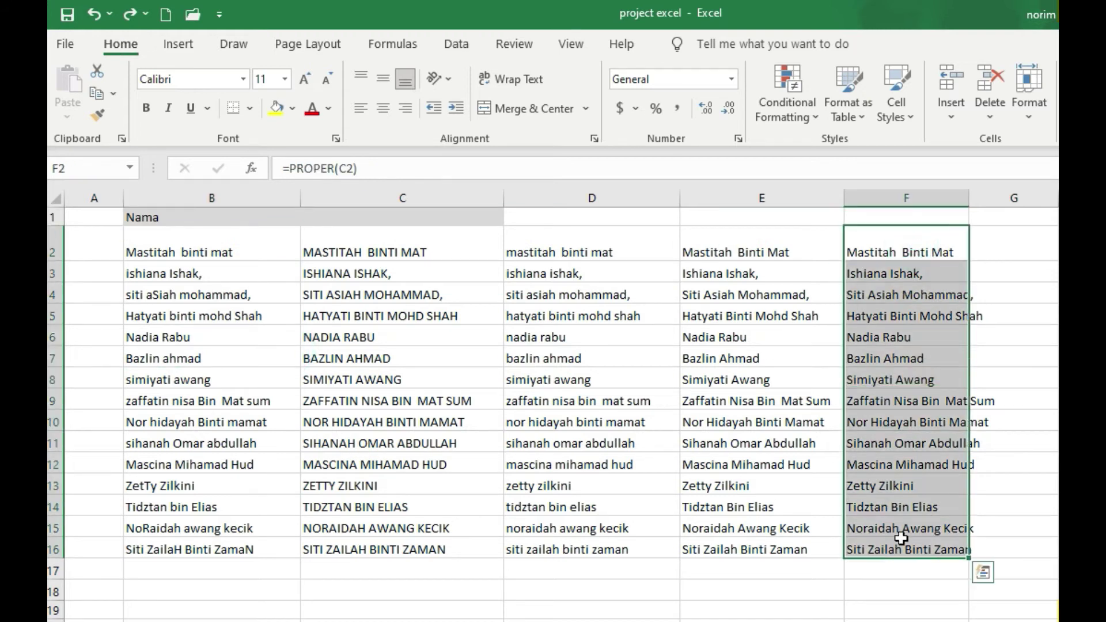
left_click(188, 246)
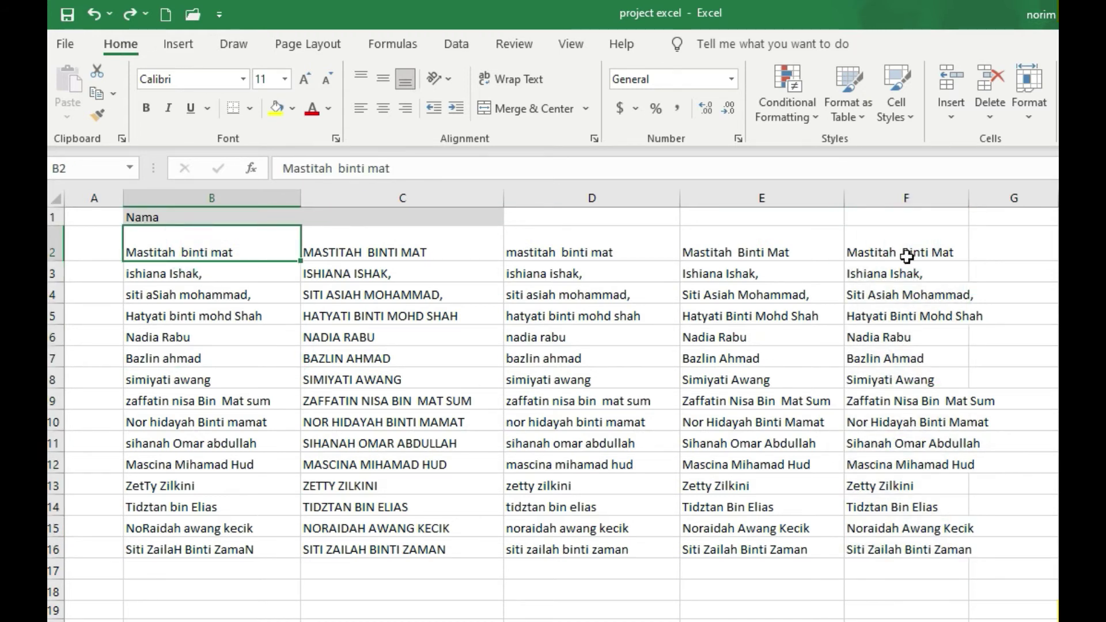
left_click_drag(907, 257, 913, 550)
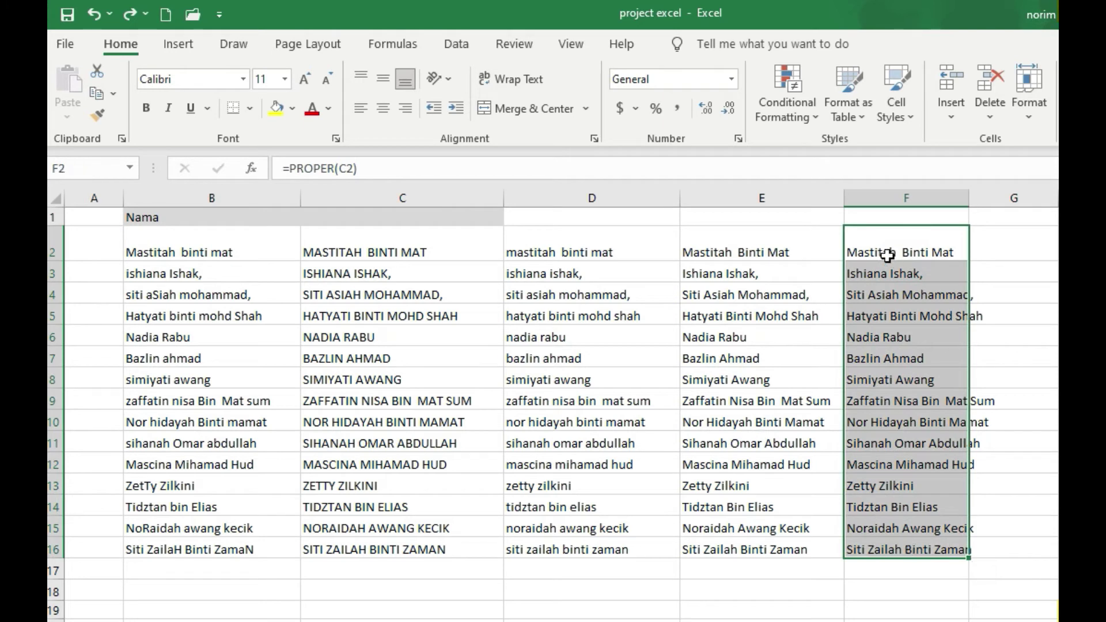
mouse_move(379, 243)
left_mouse_down()
mouse_move(756, 441)
mouse_move(753, 552)
left_mouse_up()
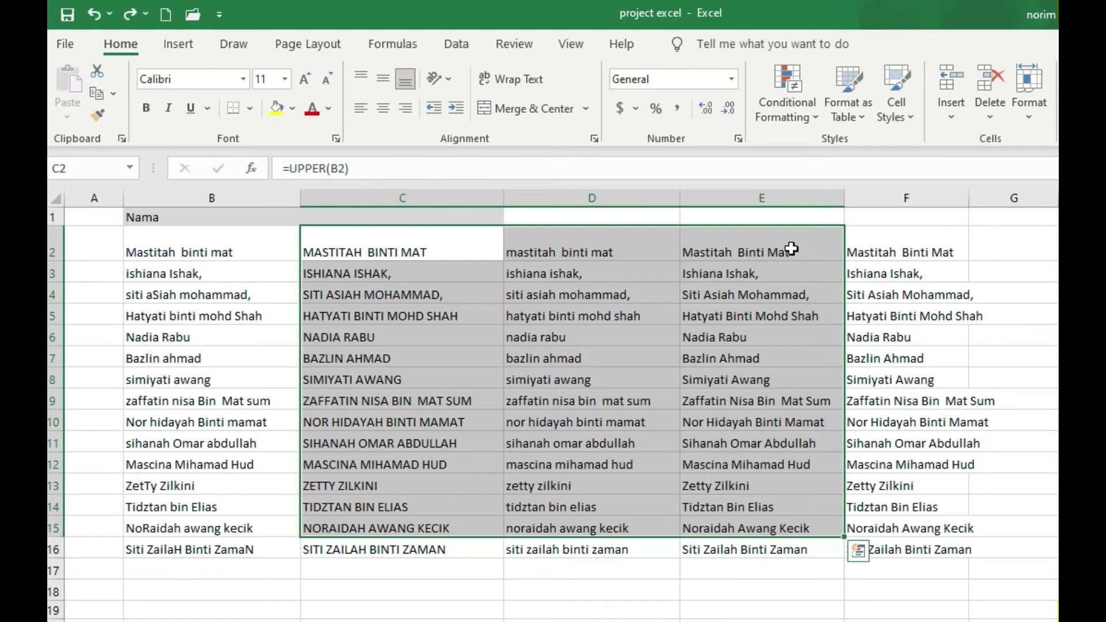
left_click(790, 247)
left_click_drag(870, 245, 885, 541)
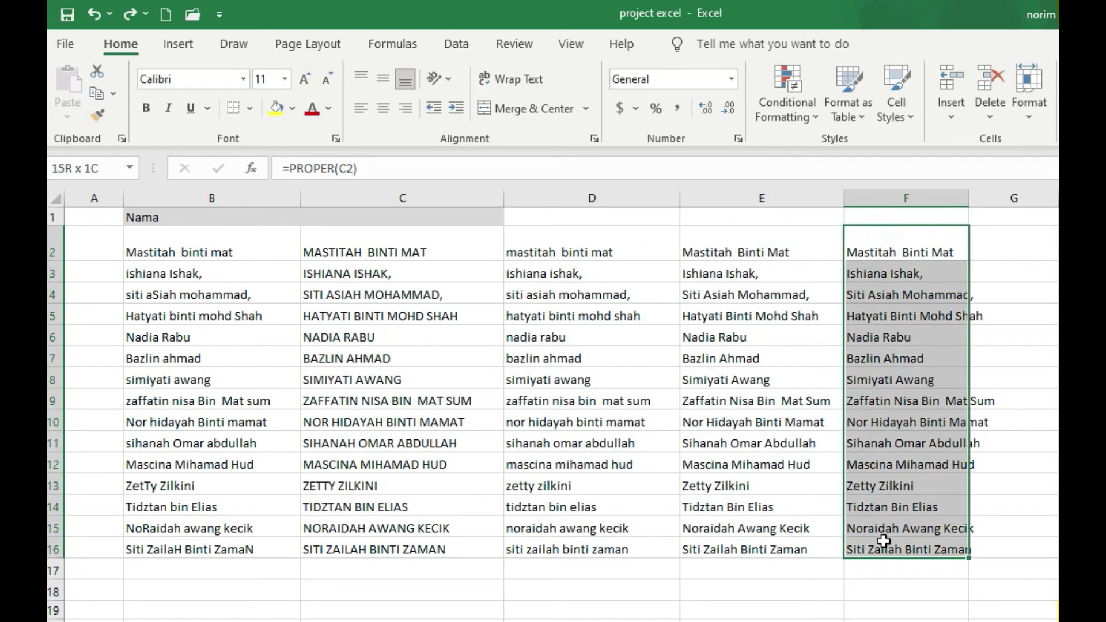
Delete the formulas in F2:F16 and C2:D16, keeping column E.
key("Delete")
left_click_drag(378, 245, 588, 545)
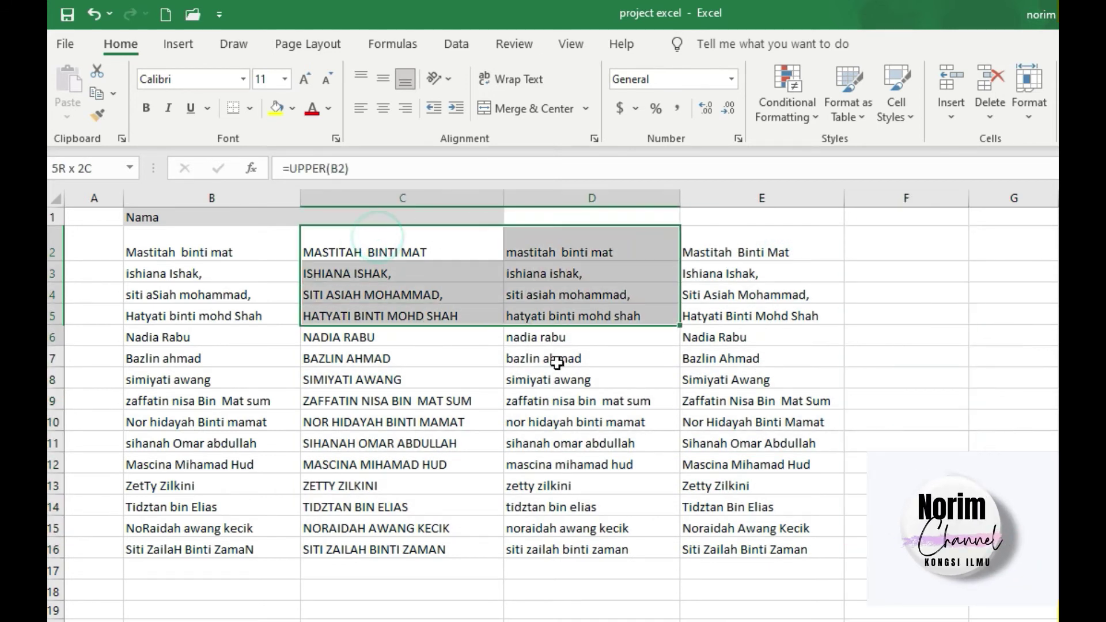
key("Delete")
left_click(688, 291)
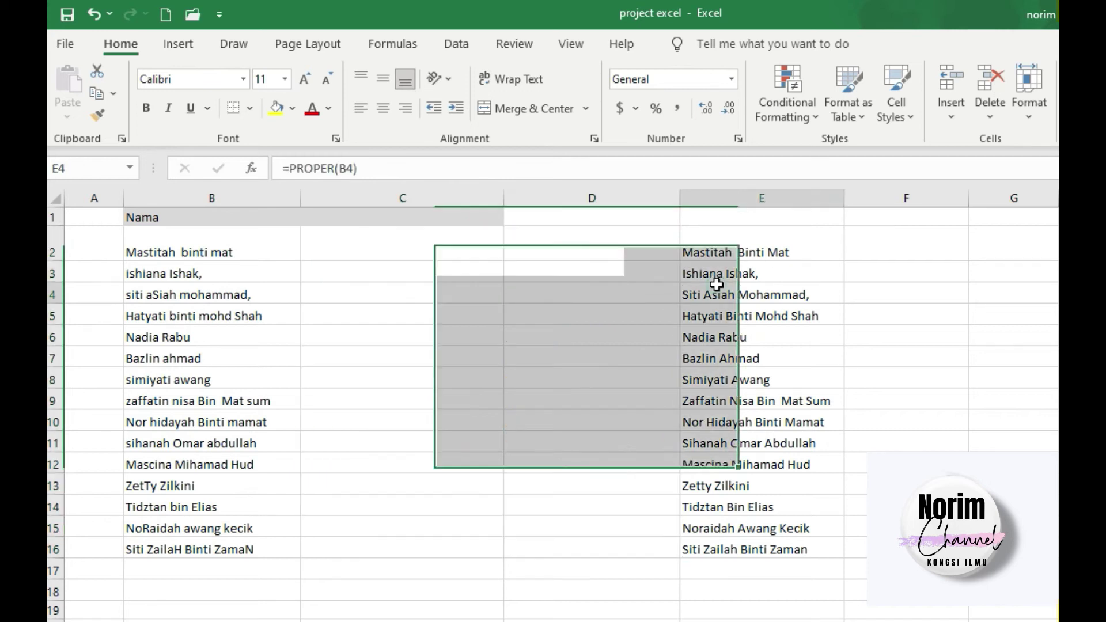
Clear the name in B2, then undo to restore it.
left_click(210, 252)
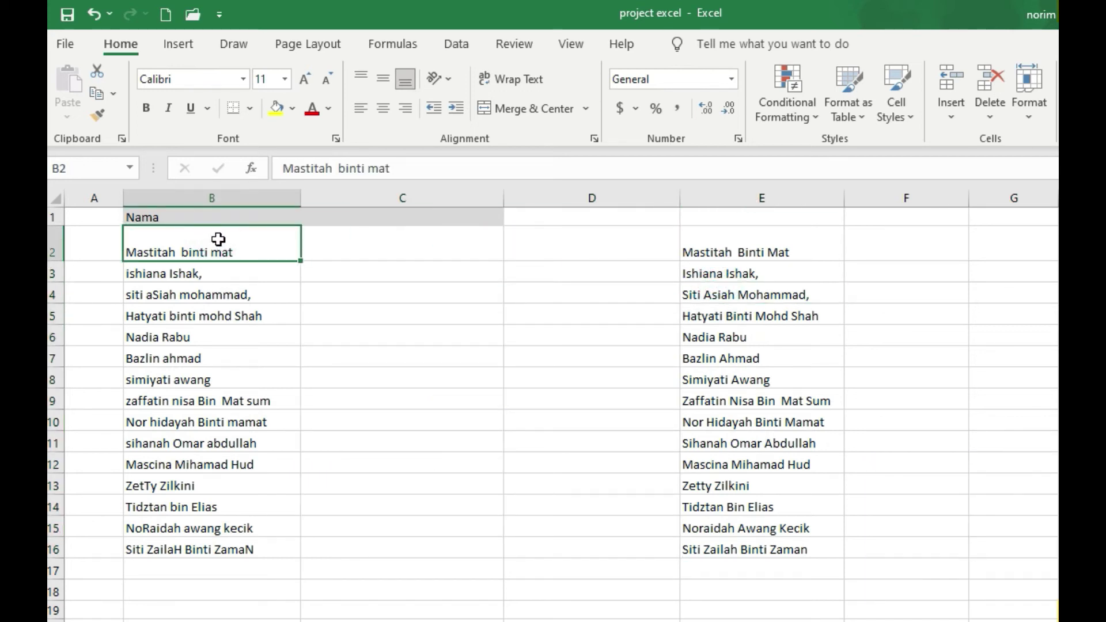
key("BackSpace")
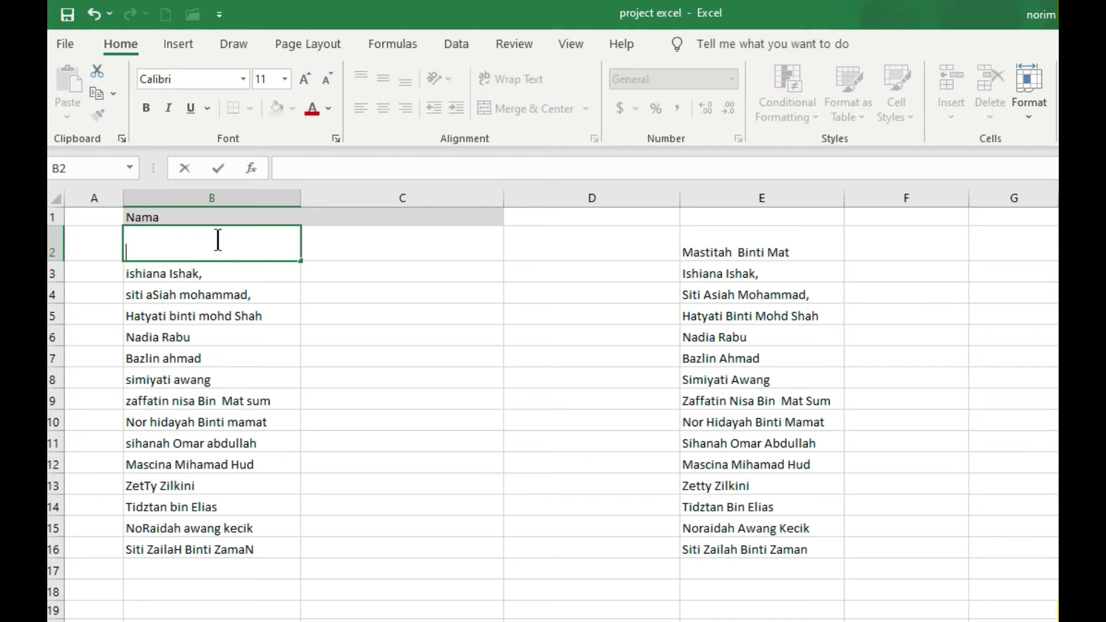
left_click_drag(222, 337, 222, 354)
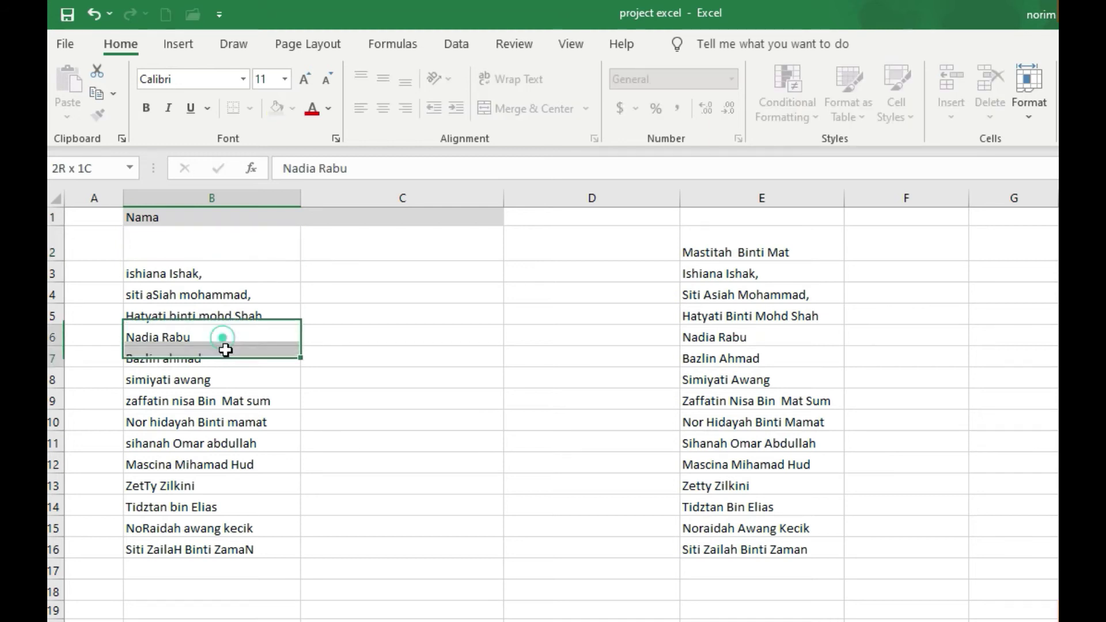
left_click(95, 14)
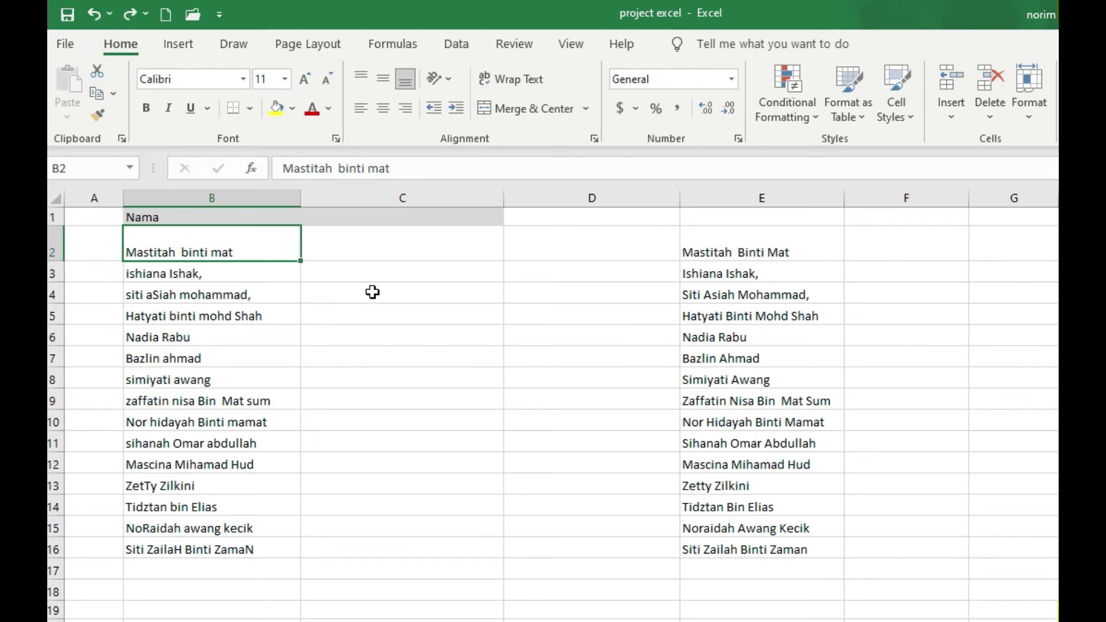
Copy the proper-case formulas in E2:E16.
left_click_drag(763, 235, 803, 548)
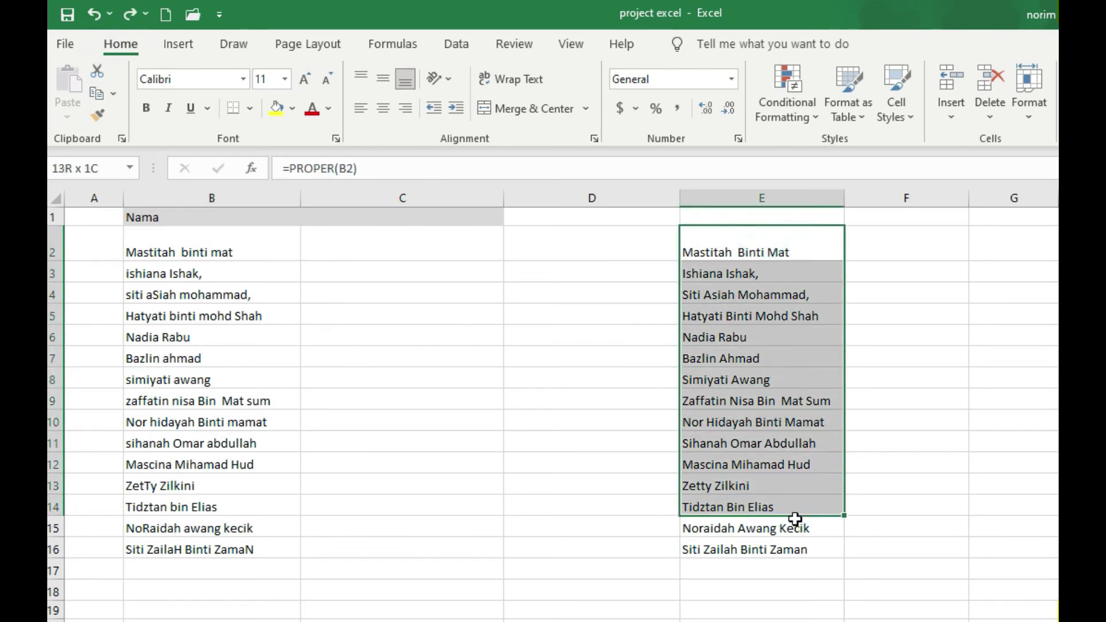
right_click(757, 422)
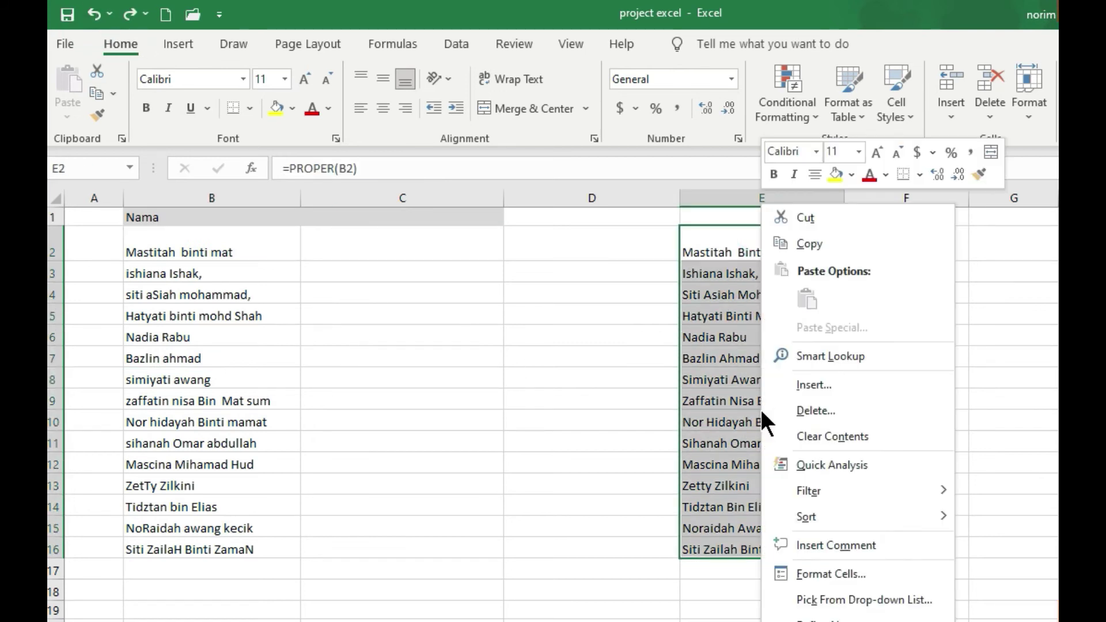
left_click(807, 248)
Paste the copied formulas at C2, producing =PROPER(#REF!) errors.
left_click(403, 240)
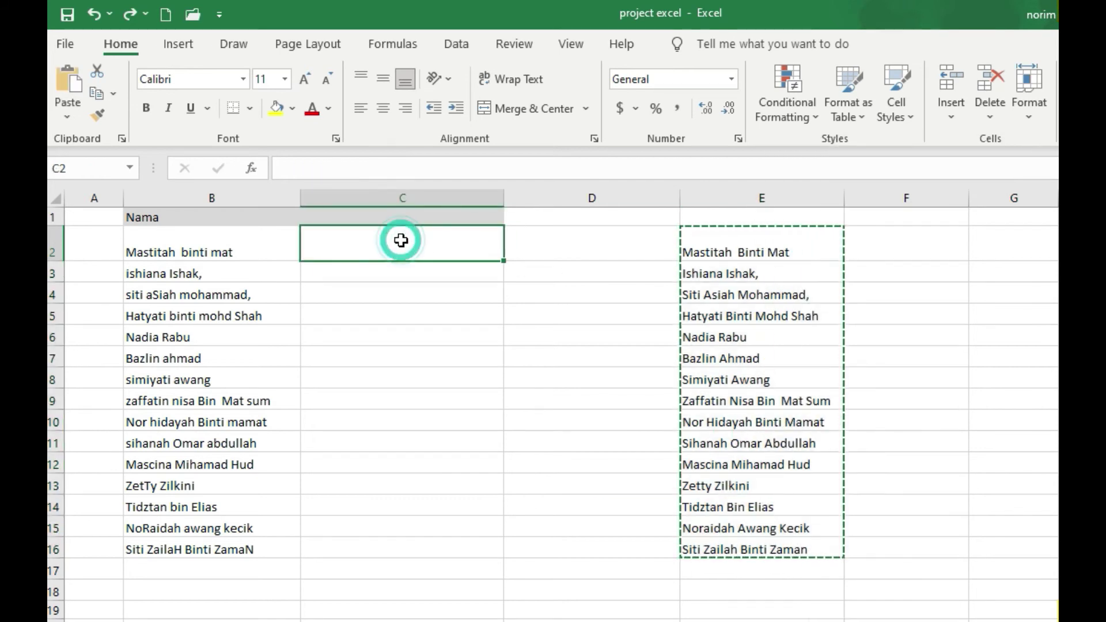
right_click(356, 243)
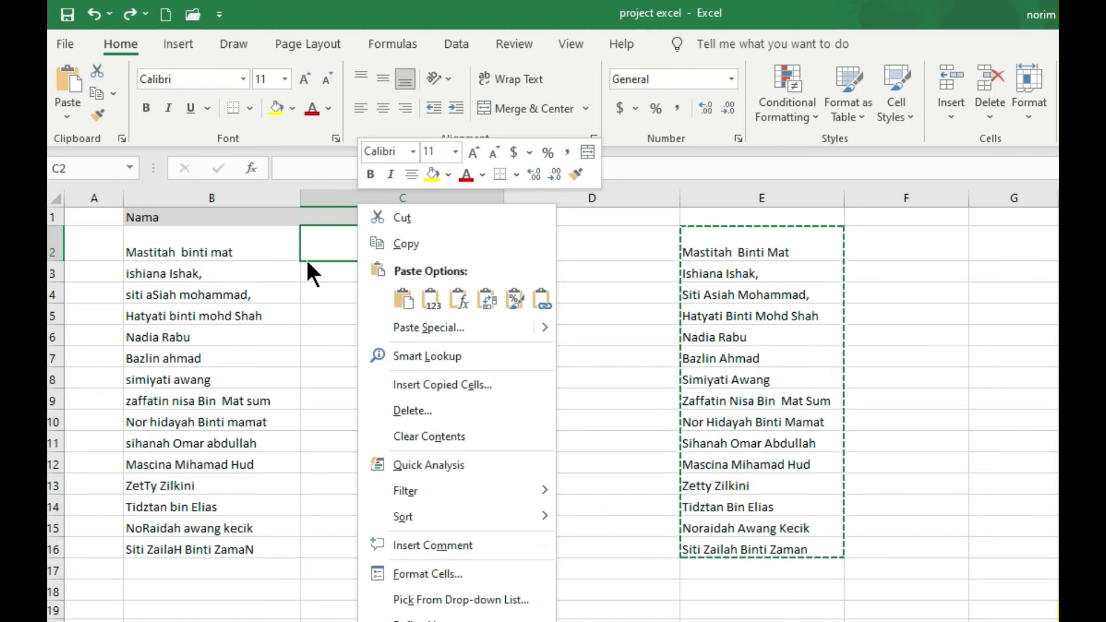
key("Escape")
right_click(337, 244)
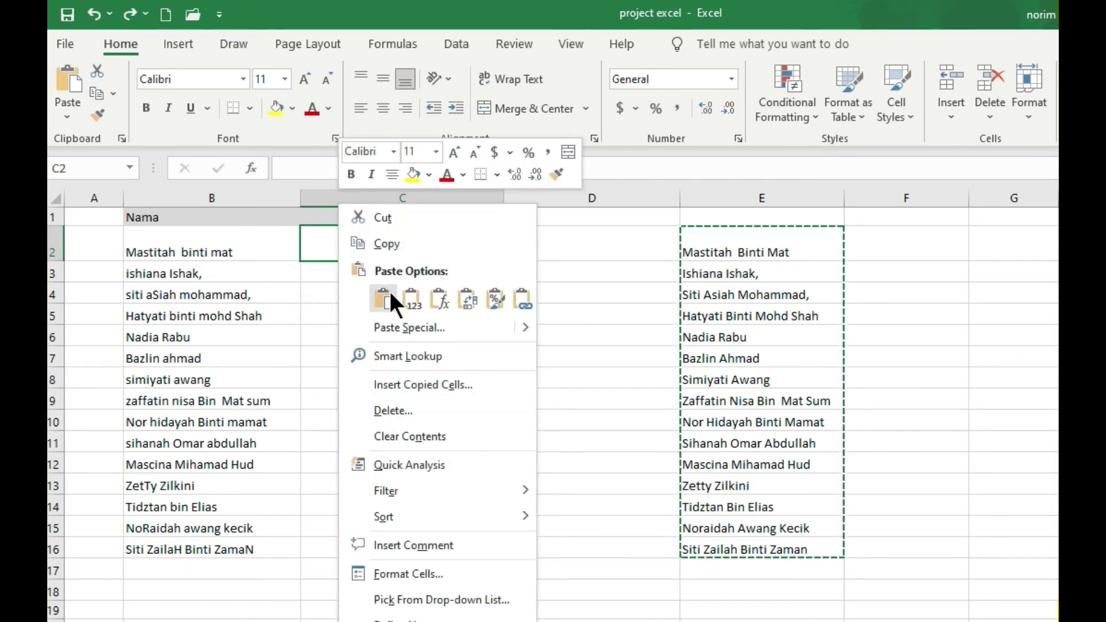
left_click(413, 299)
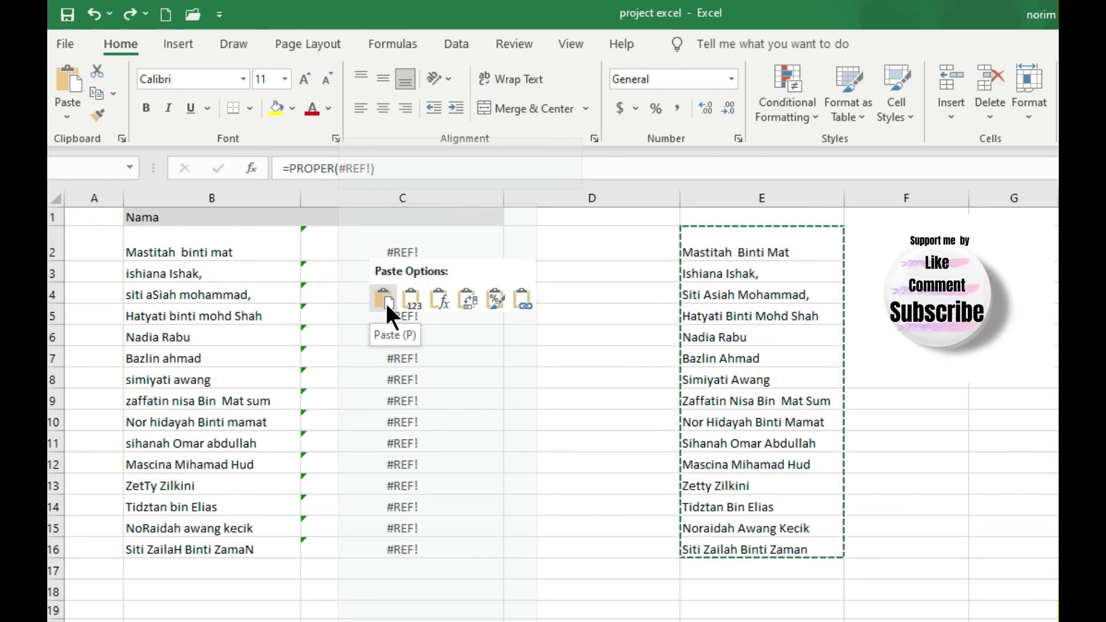
Paste the formulas into C2:C16 and inspect C2's #REF! formula.
left_click(385, 300)
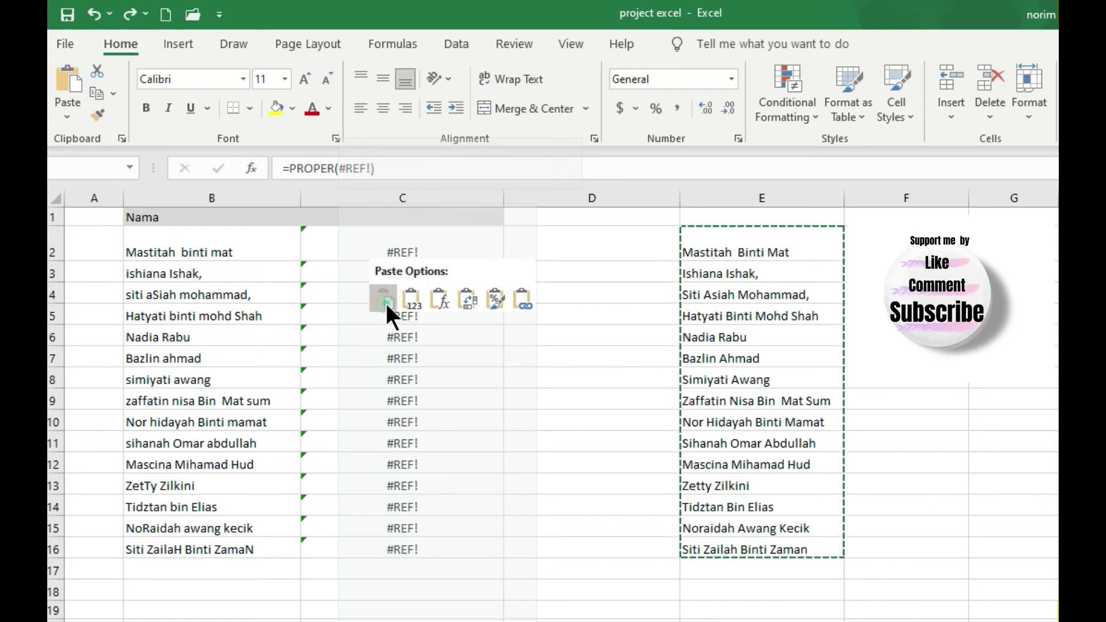
left_click(449, 243)
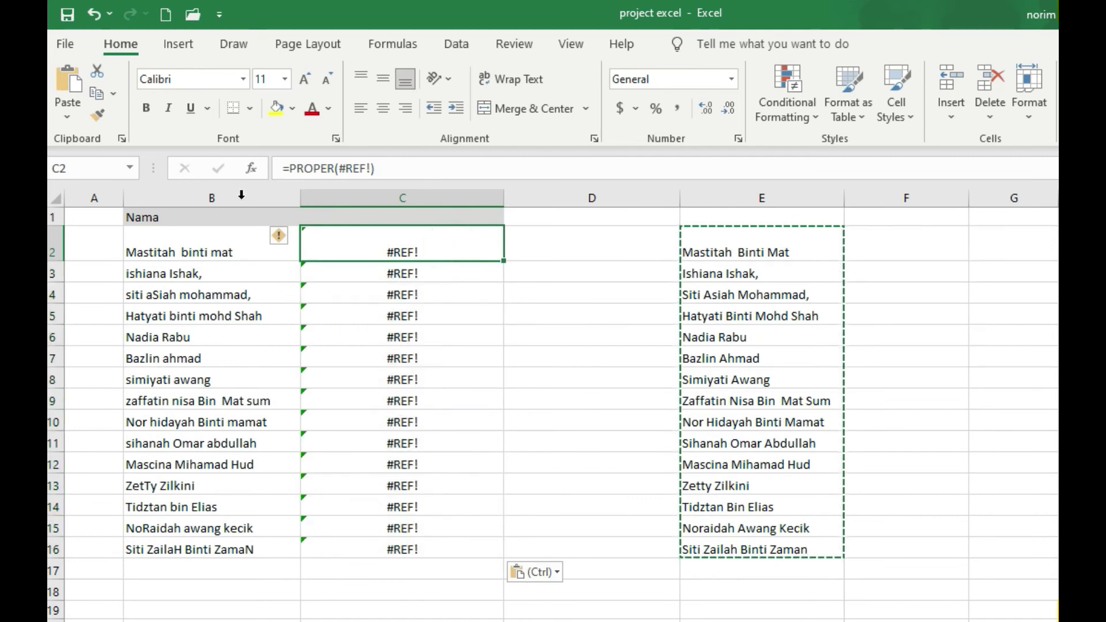
left_click(415, 167)
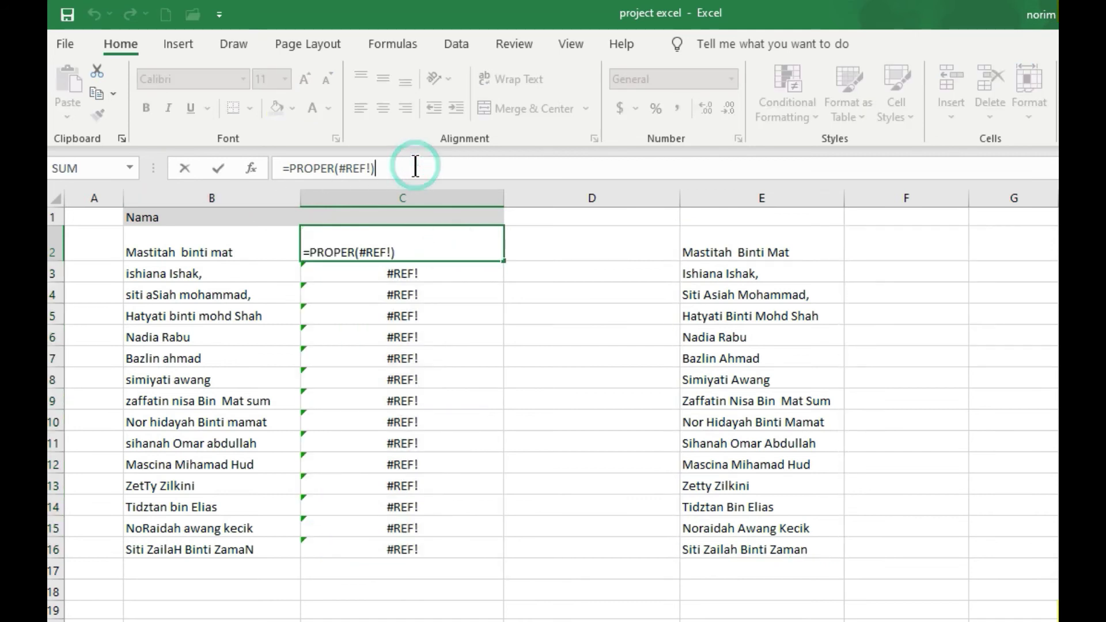
left_click(437, 280)
left_click(457, 464)
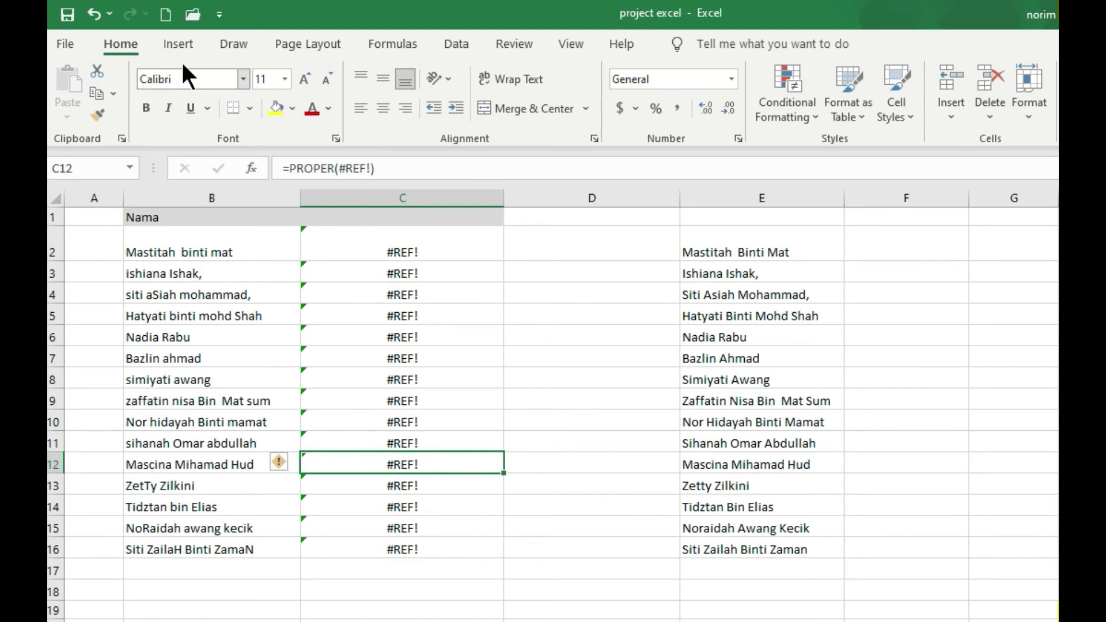
left_click(435, 237)
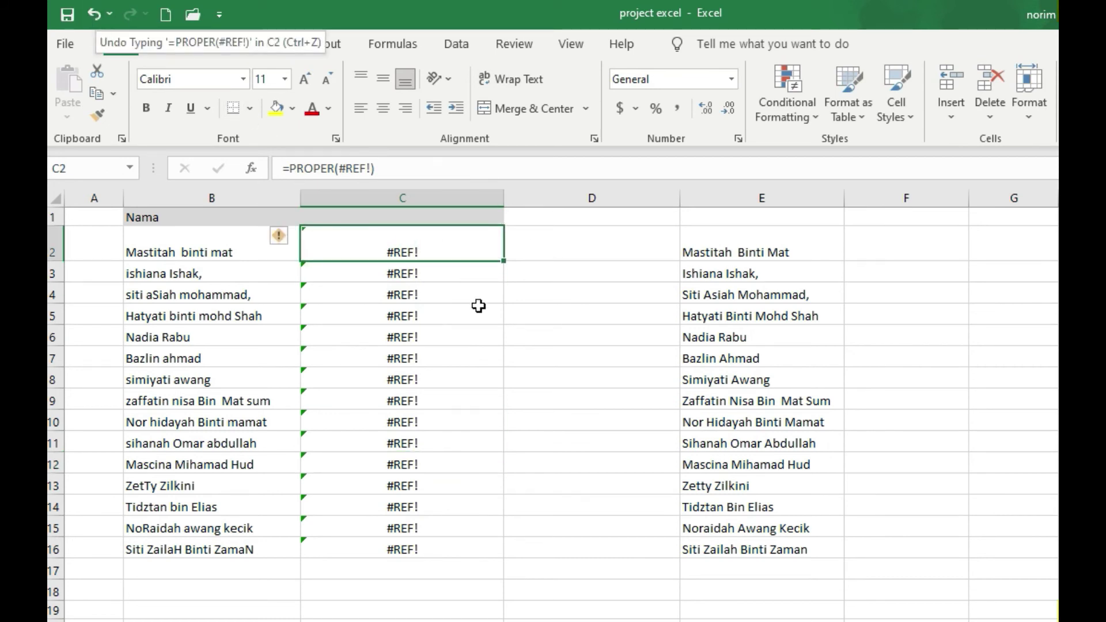
Delete the #REF! formulas from C2:C16 and select E2:E16.
mouse_move(482, 543)
left_mouse_down()
mouse_move(445, 328)
mouse_move(453, 240)
left_mouse_up()
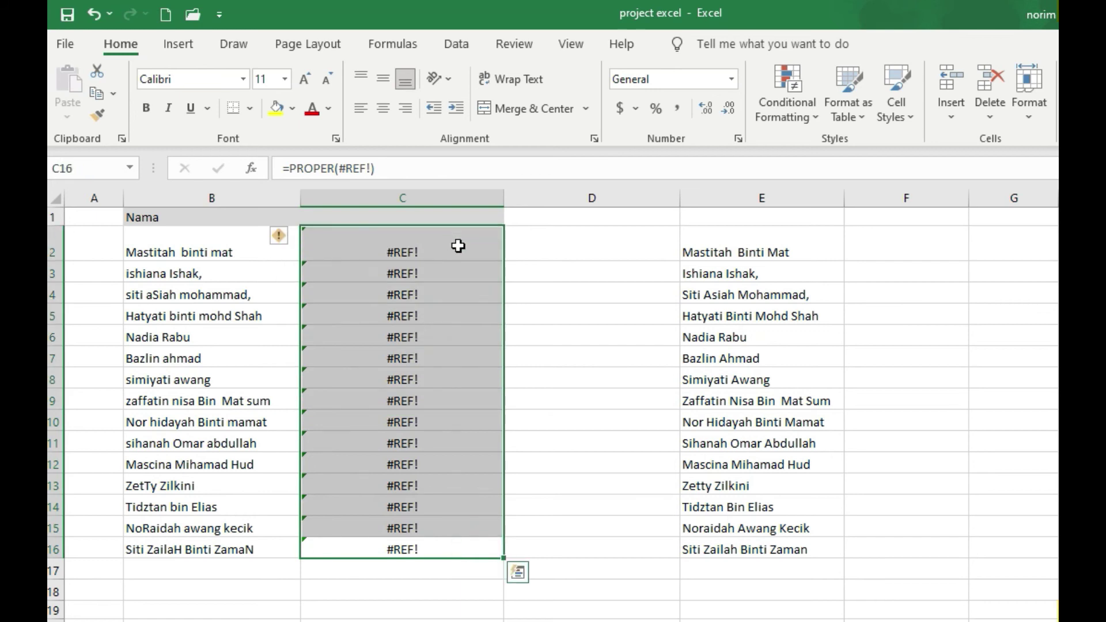
key("Delete")
left_click_drag(737, 255, 759, 541)
Copy E2:E16 and paste it into C2 as Paste Values (123), so only the names are pasted.
right_click(743, 443)
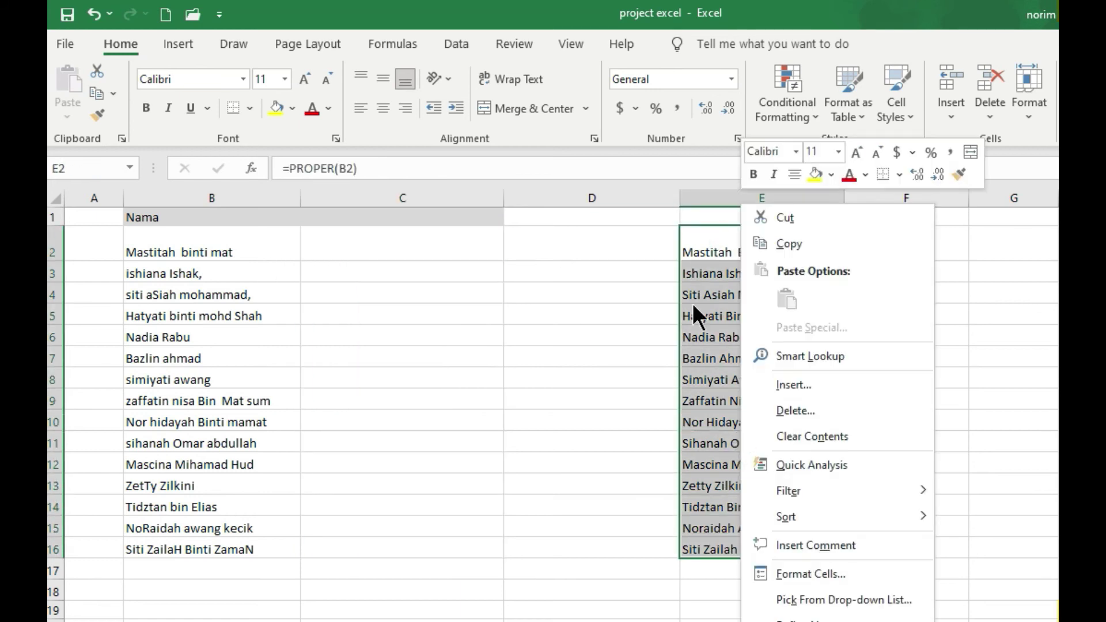
left_click(781, 240)
left_click(342, 246)
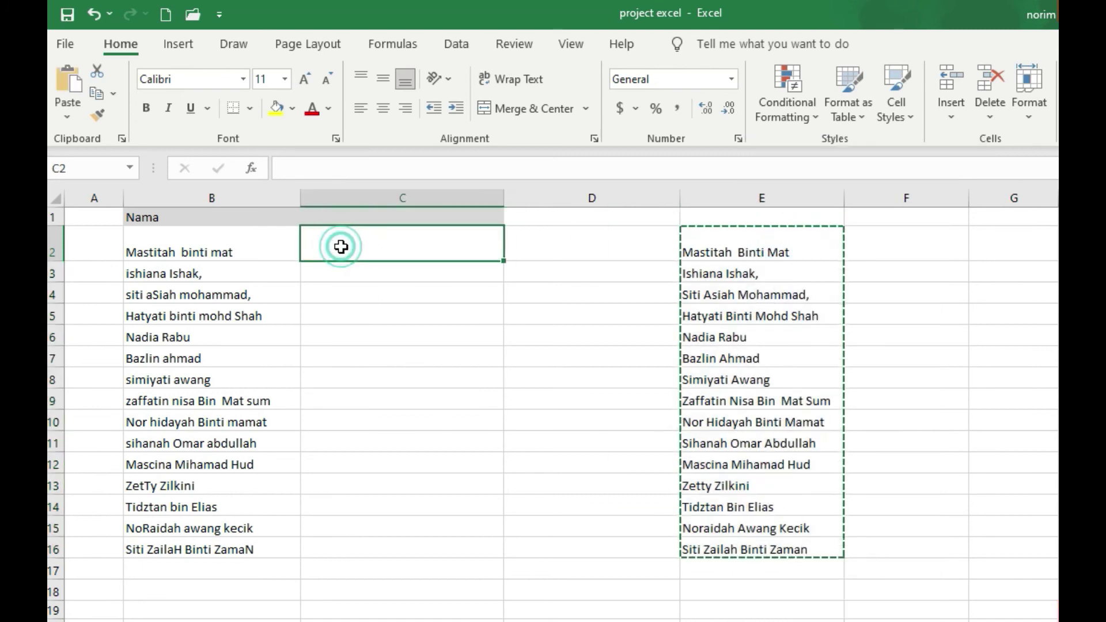
right_click(376, 242)
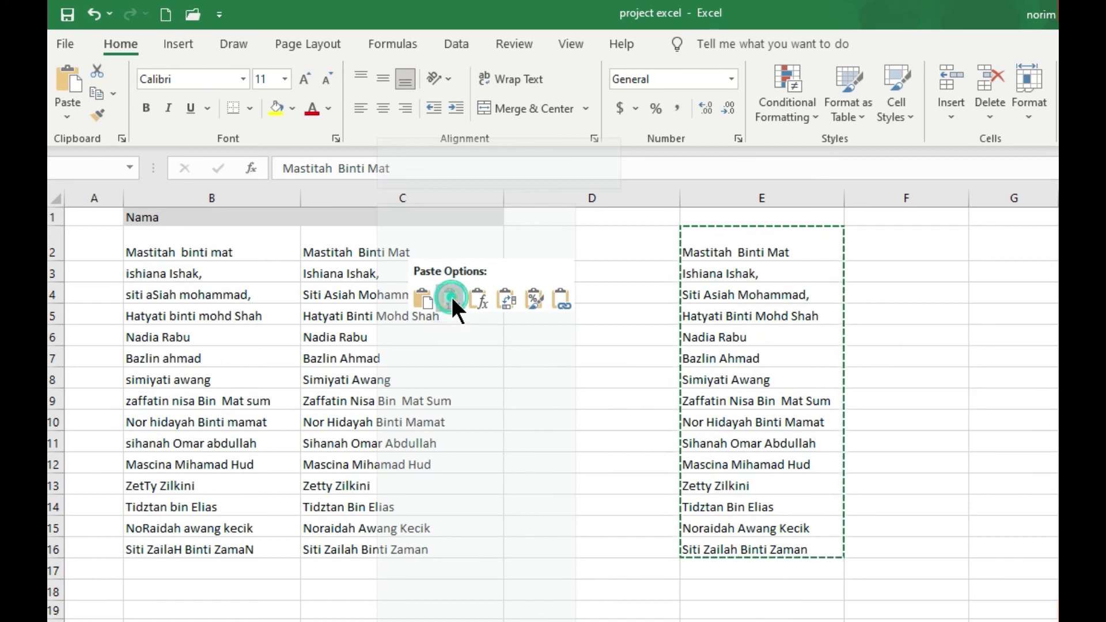
left_click(450, 295)
left_click(487, 339)
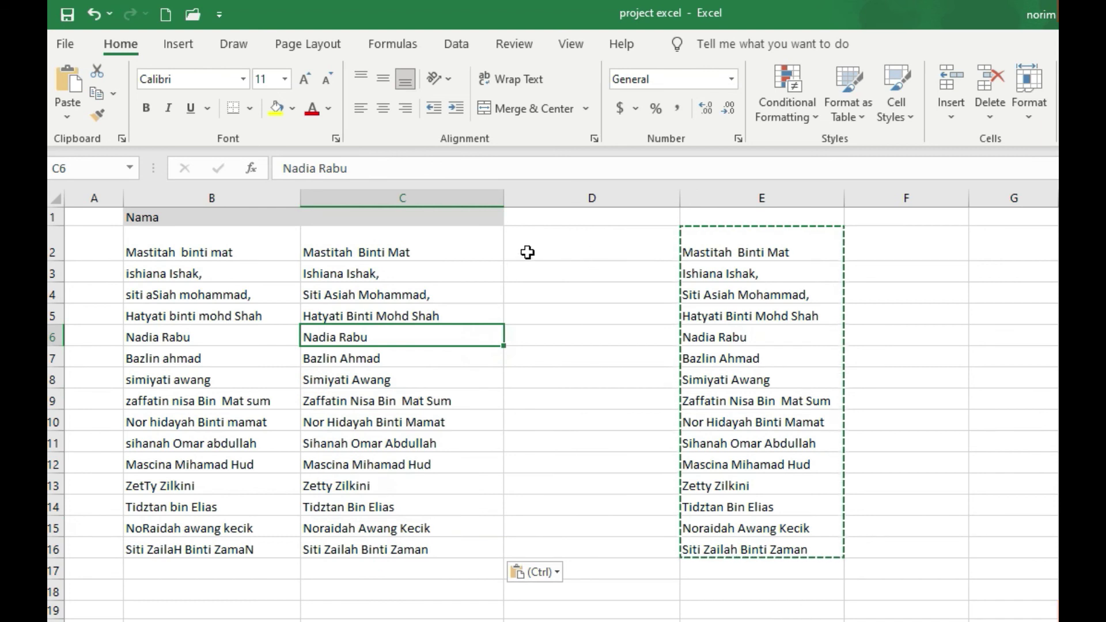
left_click(229, 243)
Clear the original names in B2:B16 and move the proper-case names from C2:C16 into them.
key("Delete")
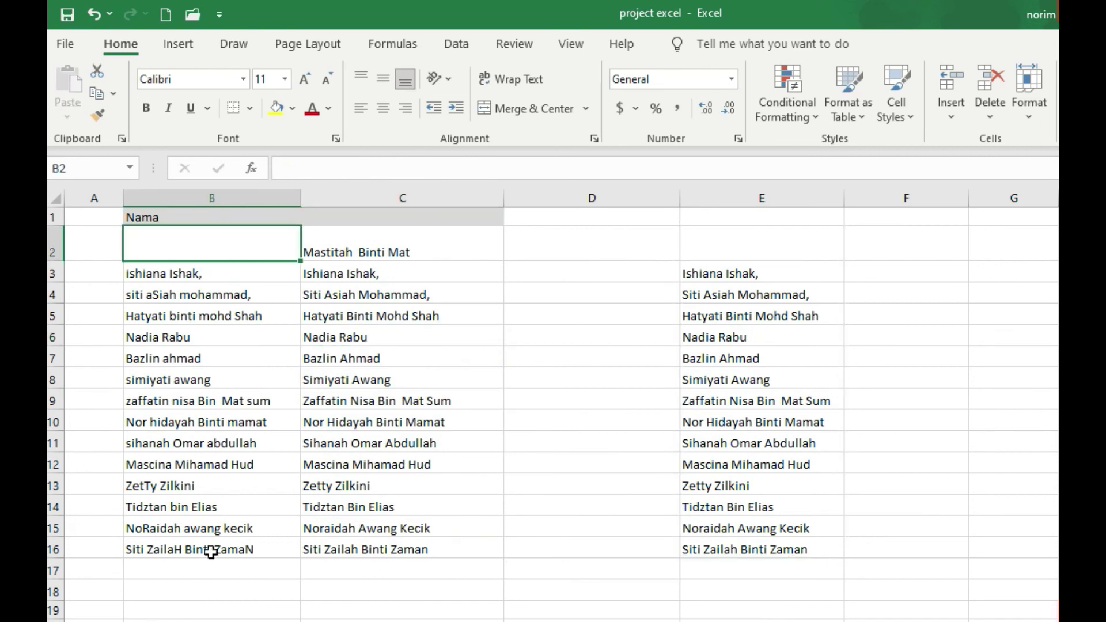
left_click_drag(211, 552, 254, 254)
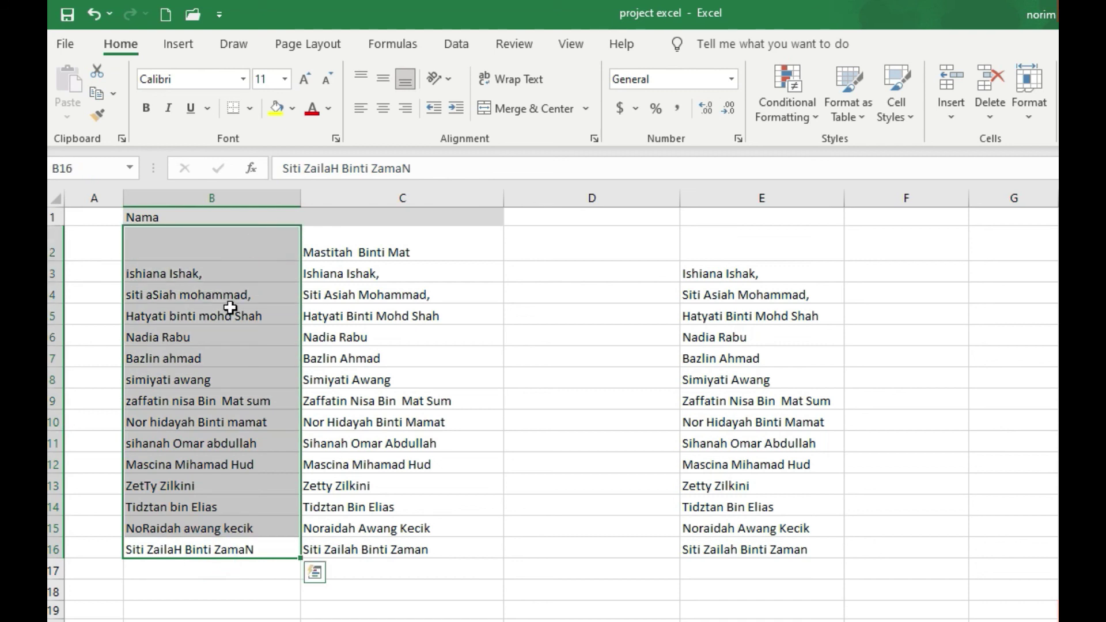
key("Delete")
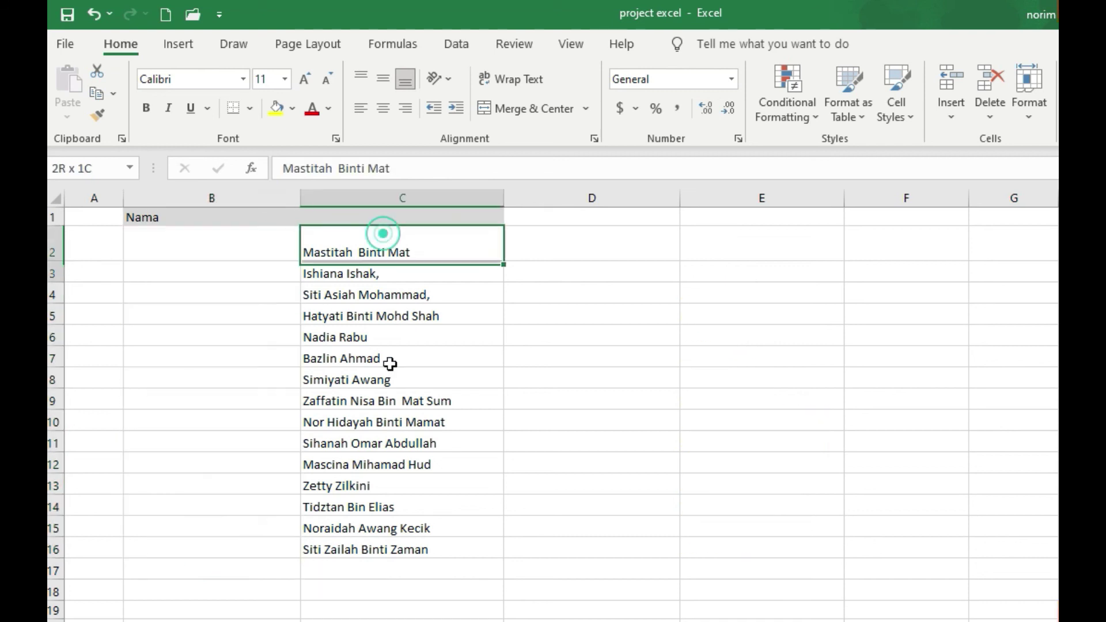
left_click_drag(383, 234, 409, 553)
left_click_drag(292, 552, 275, 552)
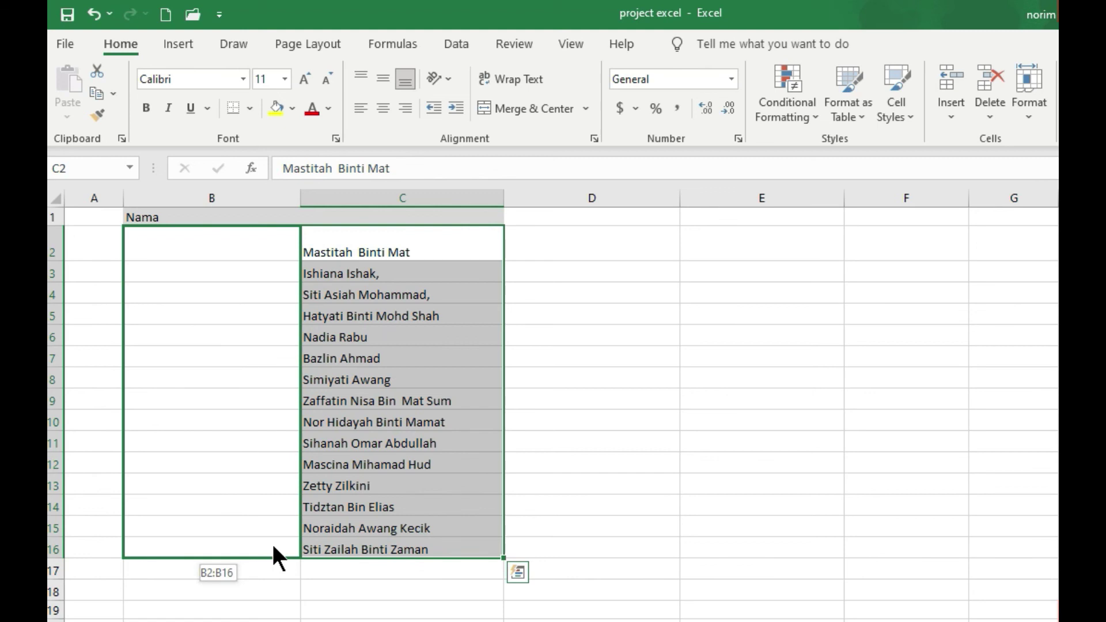
left_click(512, 504)
Delete the broken #REF! formulas in E2:E16 and check the finished names in B2:B16.
left_click_drag(734, 254, 764, 552)
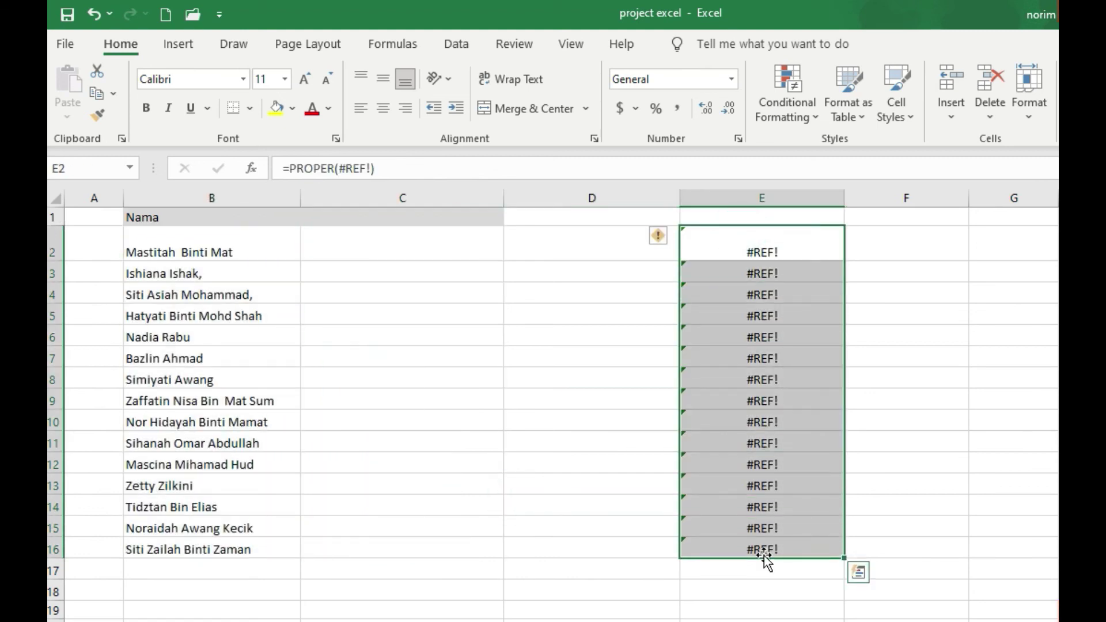
key("Delete")
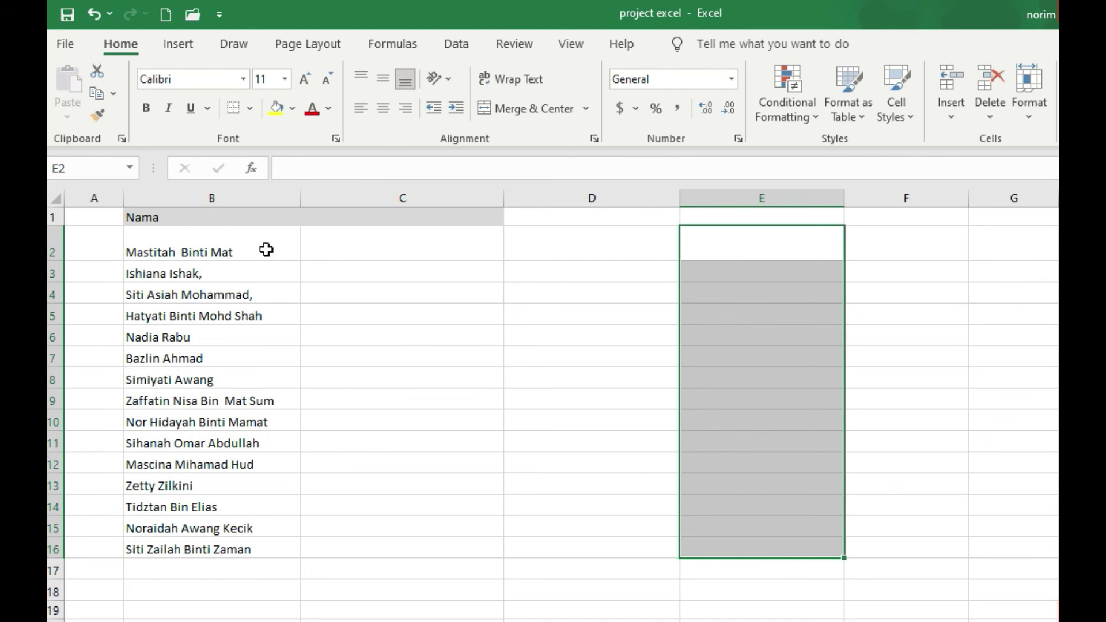
left_click(266, 250)
left_click(293, 527)
left_click(266, 550)
left_click_drag(276, 254, 292, 548)
left_click(442, 535)
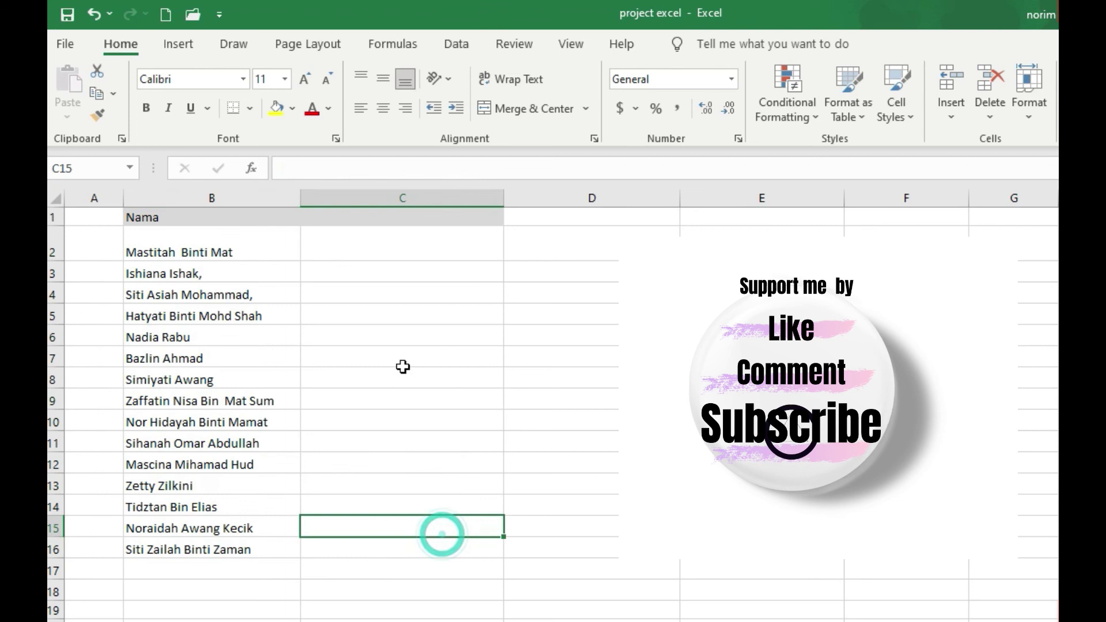